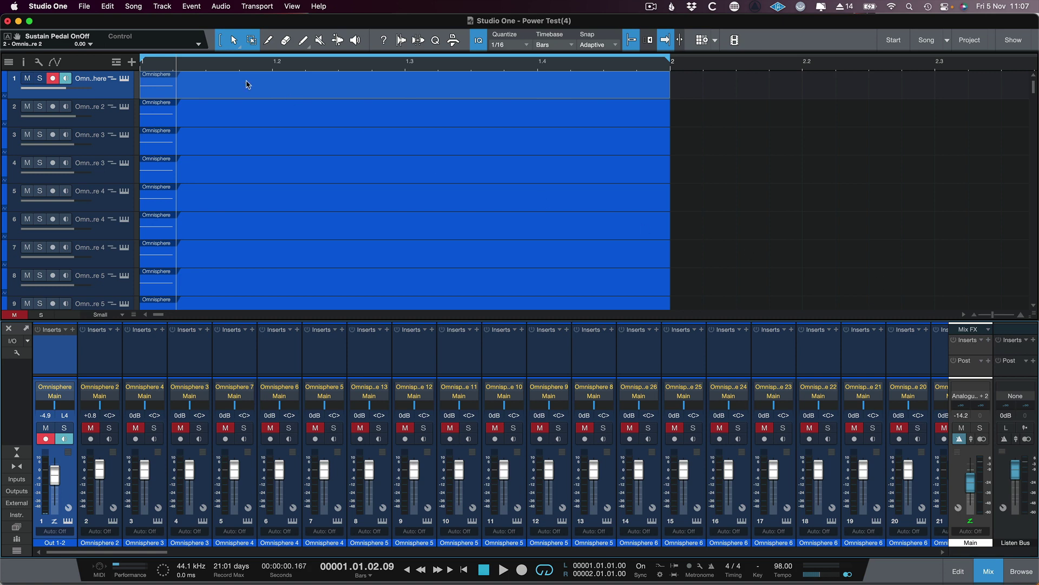
- Open the Studio One application menu in the macOS menu bar
left_click(64, 7)
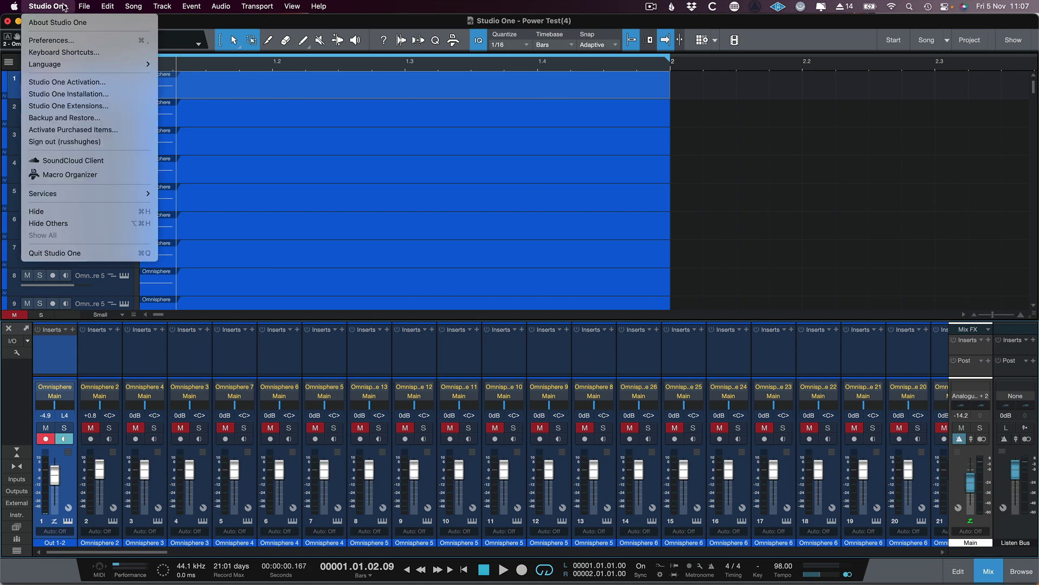
- Review Audio Setup preferences, keeping the 16-sample device block size, then view Processing settings
left_click(59, 40)
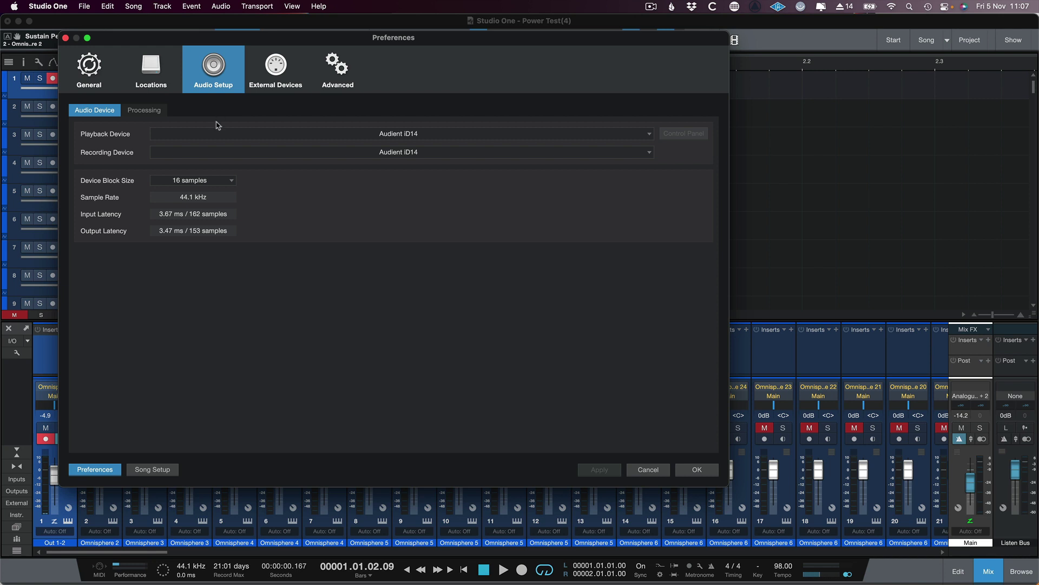
left_click(222, 184)
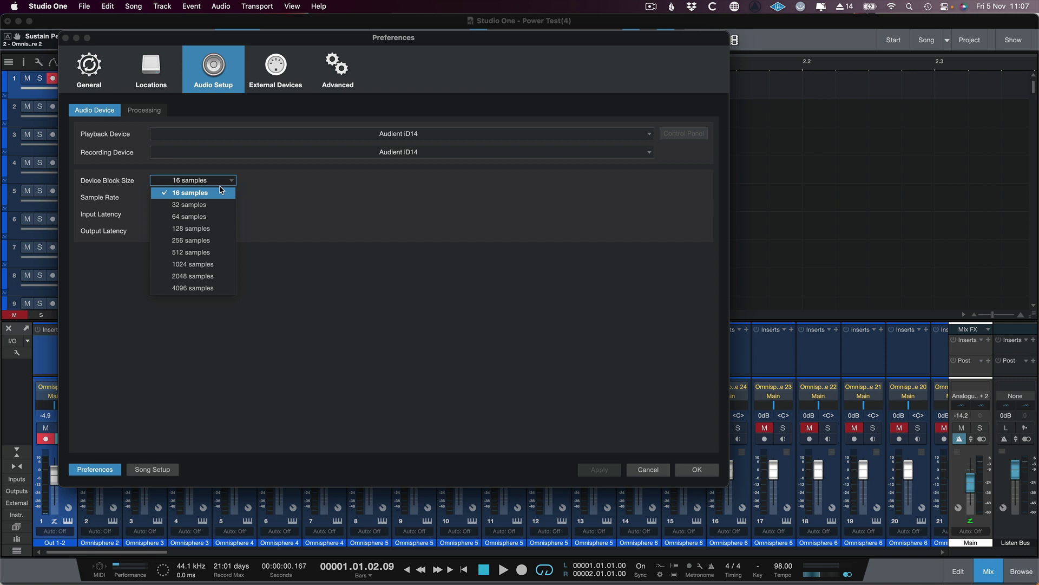
left_click(295, 193)
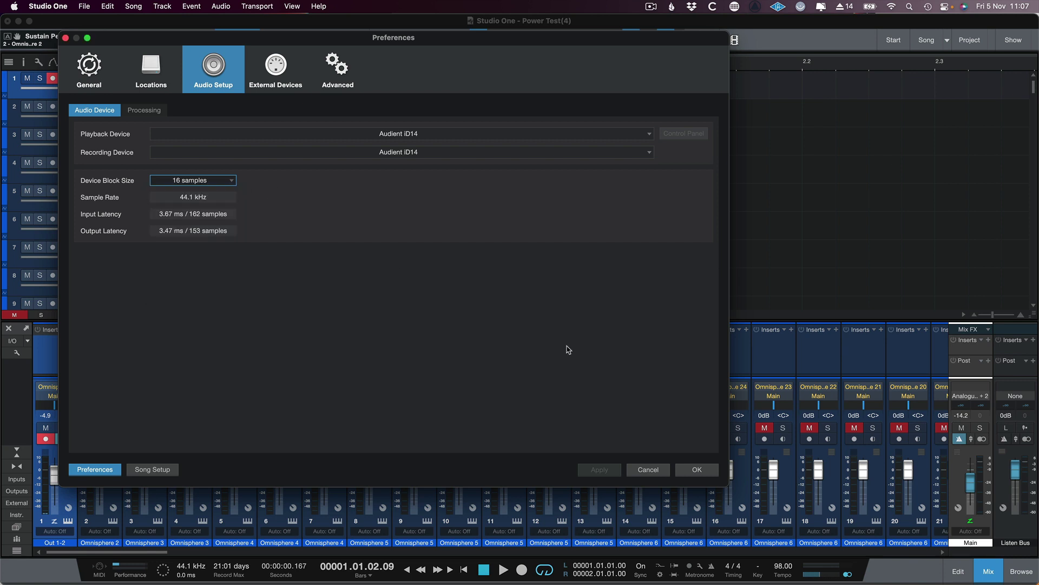
left_click(156, 114)
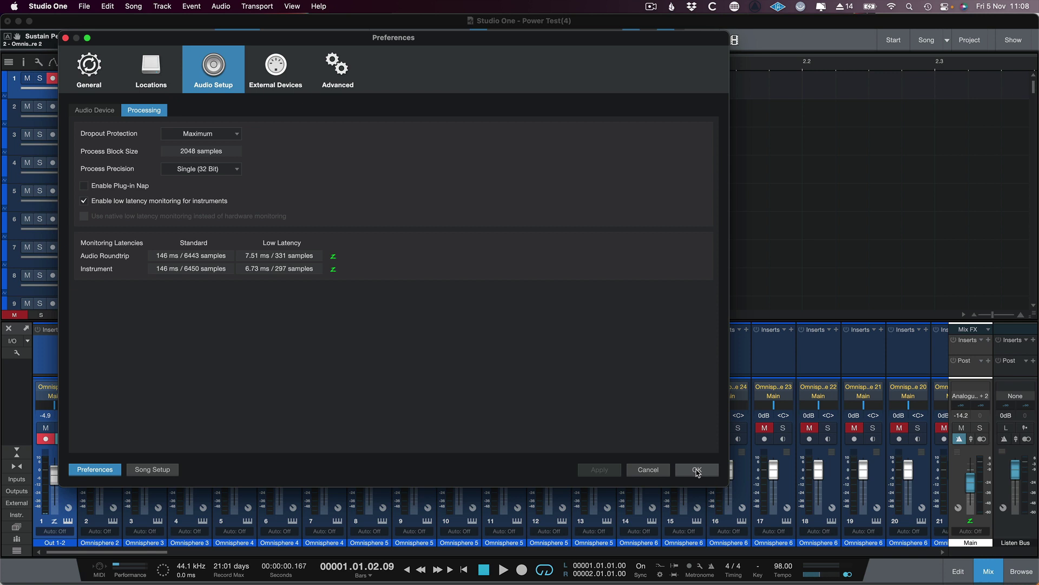
- Close Preferences with OK and start song playback from the beginning
left_click(696, 471)
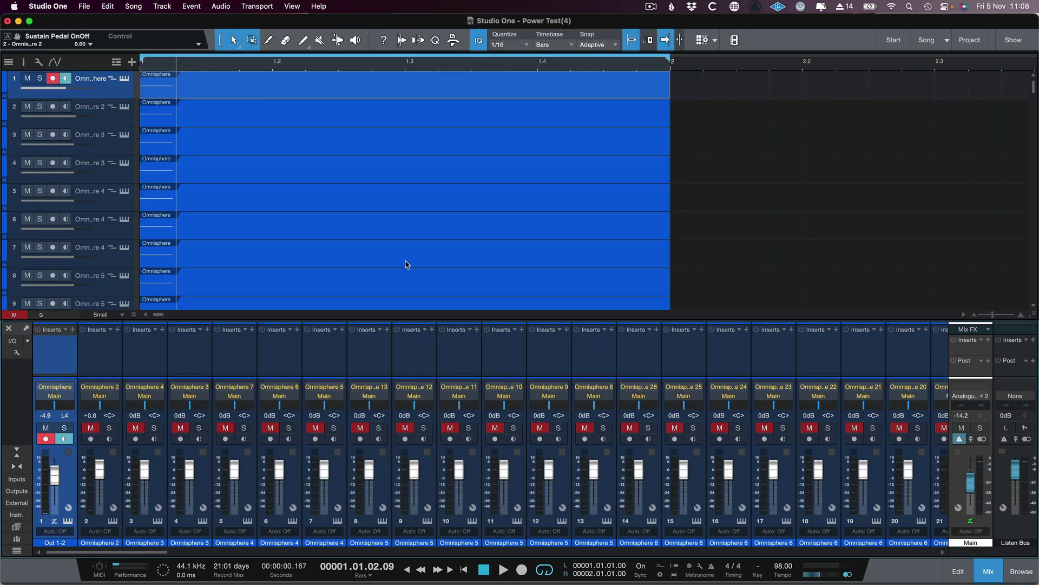
key("space")
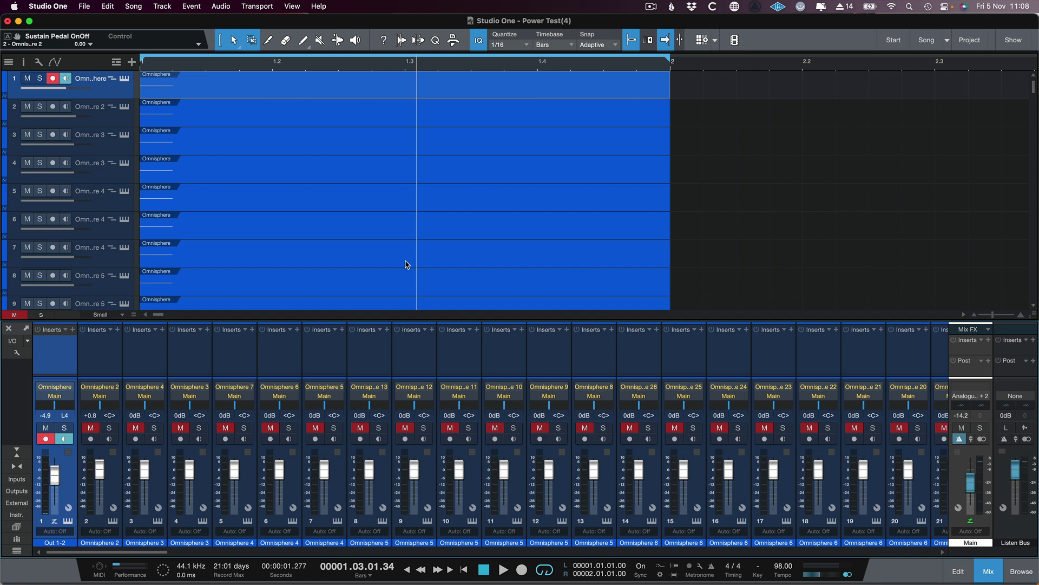
key("space")
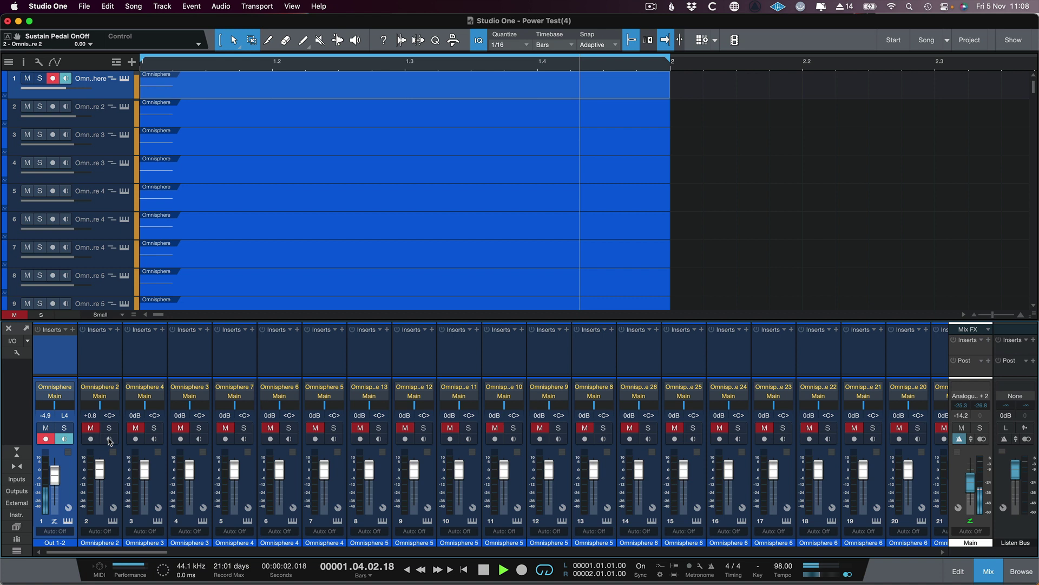
- Unmute Omnisphere channels 2 through 12 in the Console during playback
left_click(90, 429)
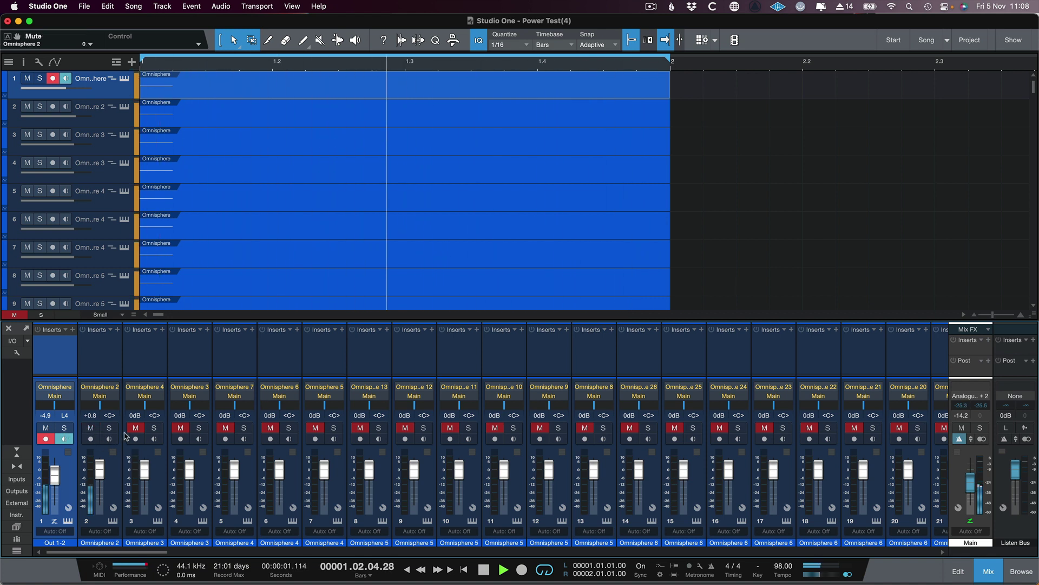
left_click(136, 429)
left_click(180, 428)
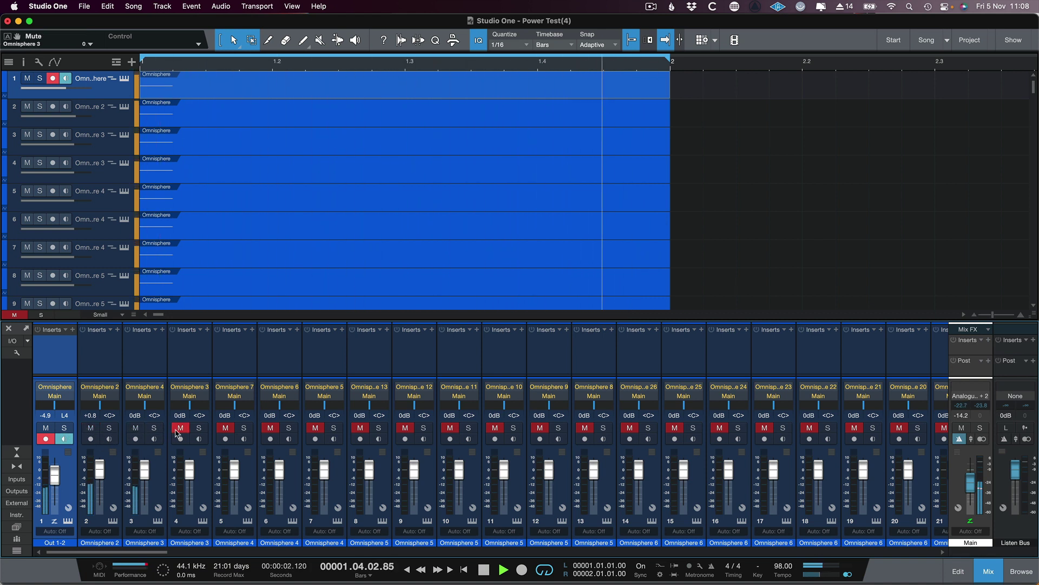
left_click(225, 428)
left_click(270, 428)
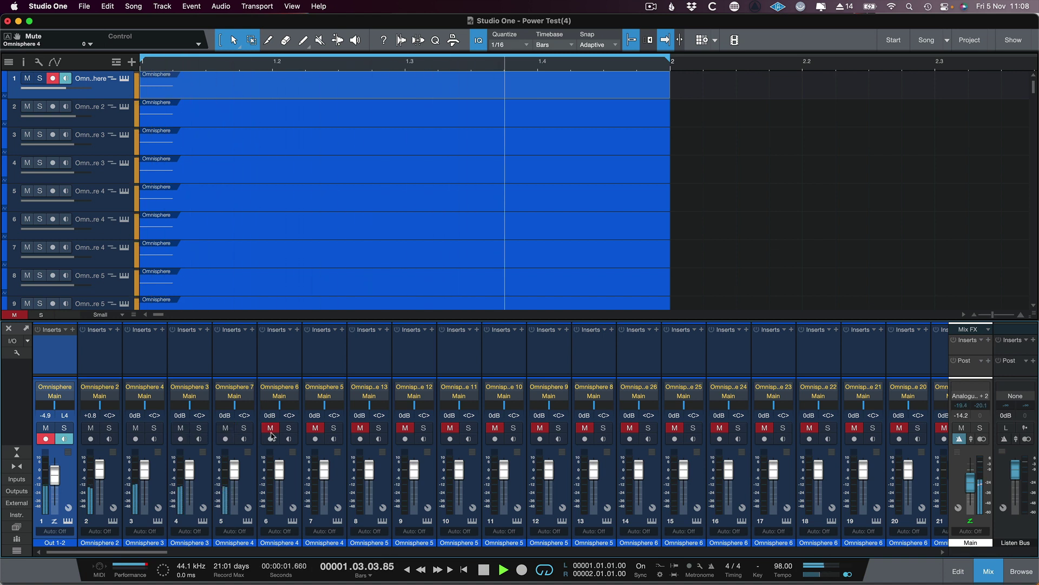
left_click(316, 428)
left_click(360, 429)
left_click(406, 428)
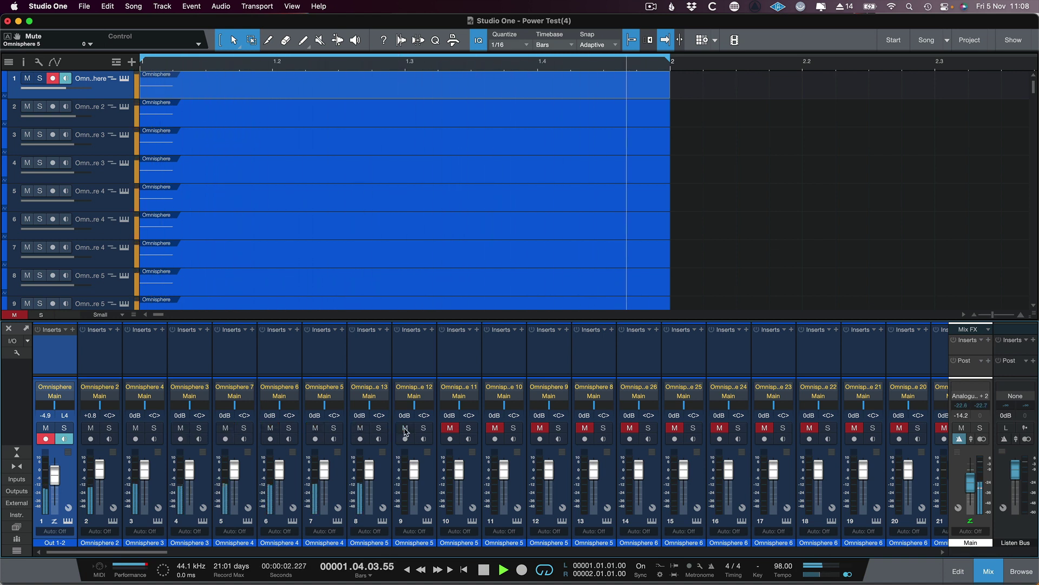
left_click(450, 429)
left_click(494, 428)
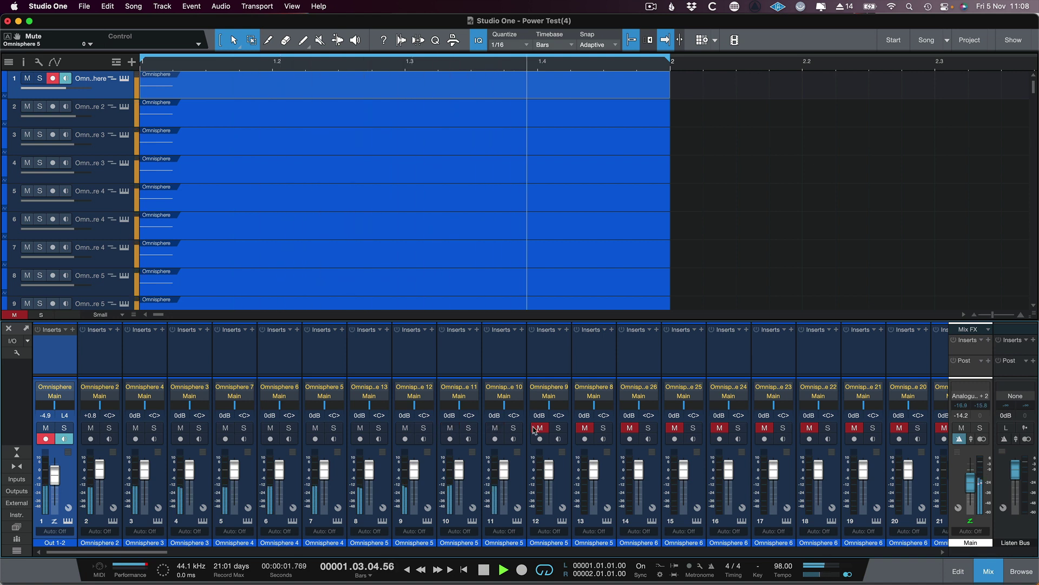
left_click(541, 428)
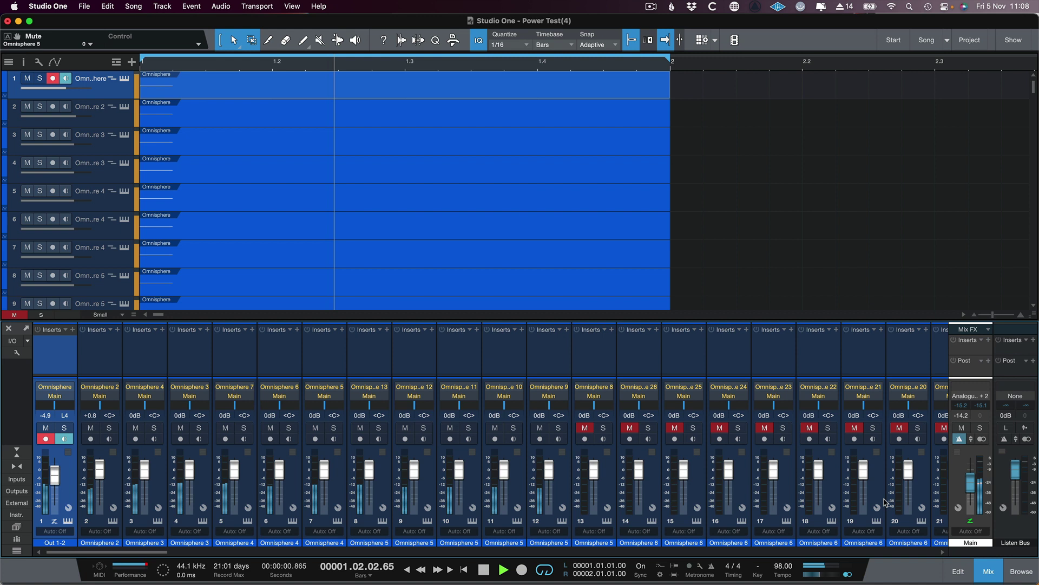
- Pull the Main bus fader down from -14.2 dB to -48.1 dB
left_click_drag(972, 479, 972, 498)
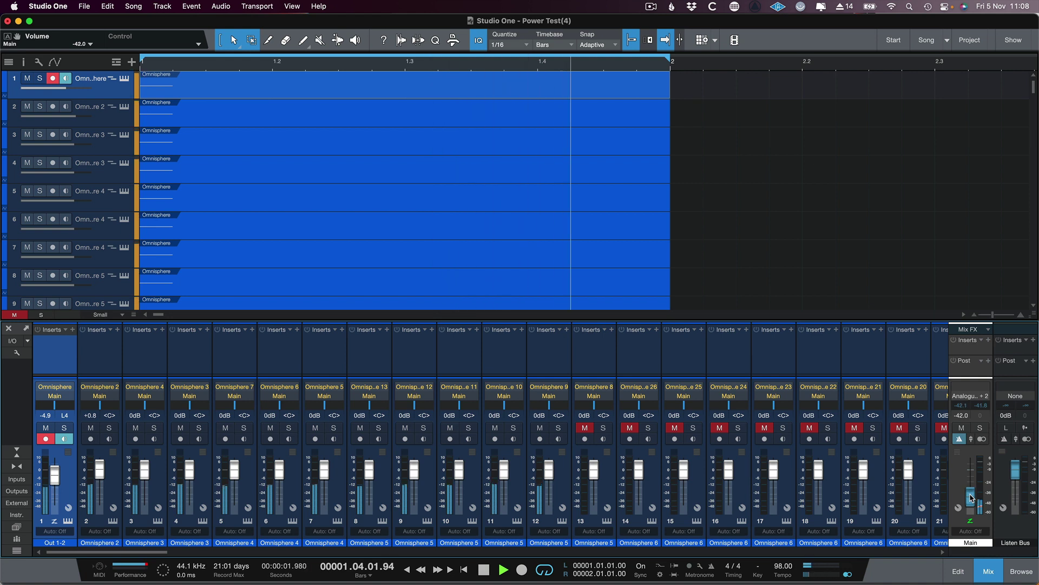
left_click_drag(971, 498, 970, 499)
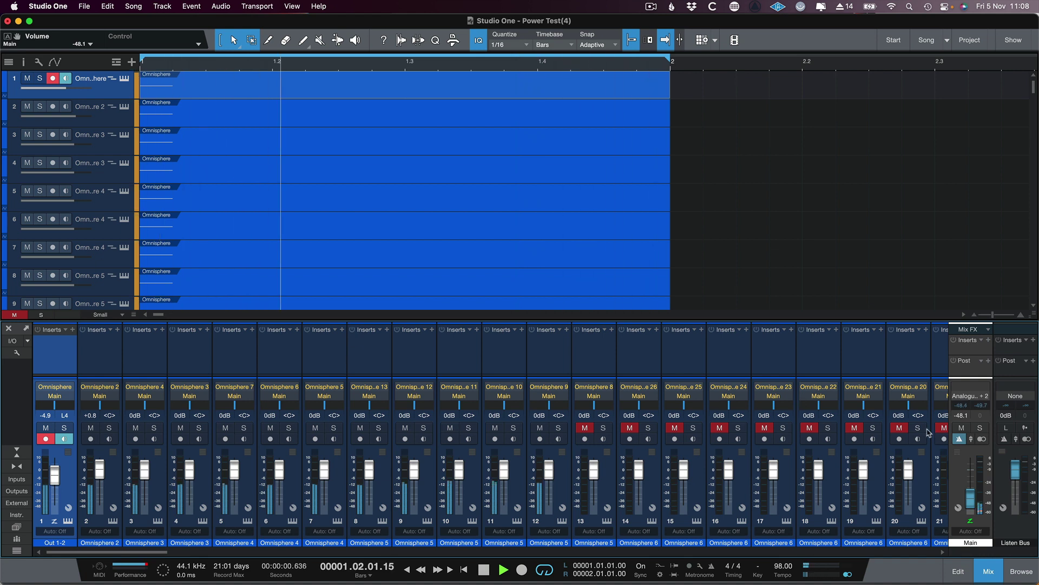
scroll(122, 246, "down", 2)
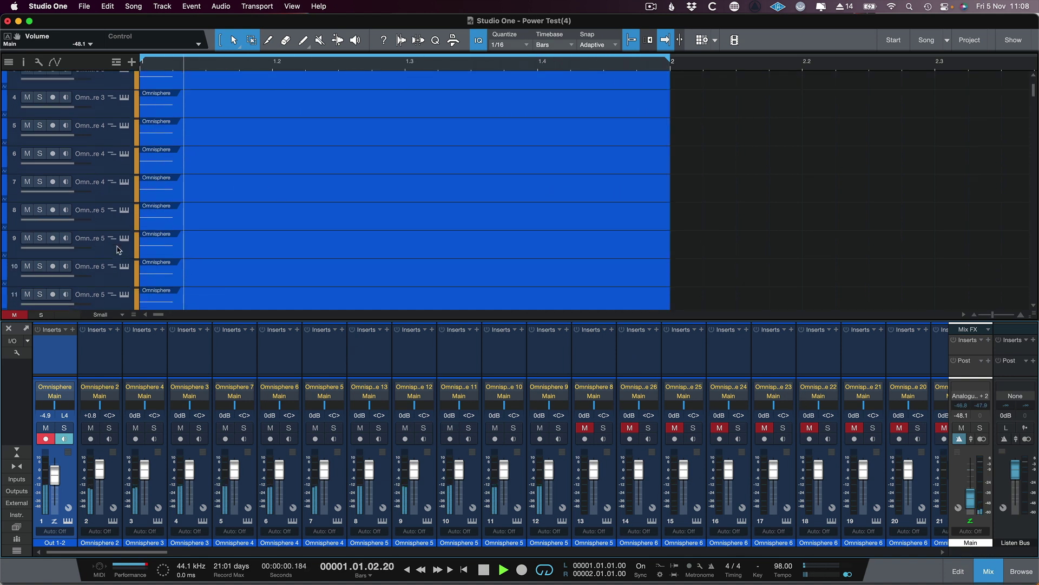
scroll(121, 248, "down", 3)
scroll(118, 250, "down", 2)
scroll(118, 251, "down", 2)
scroll(118, 248, "down", 2)
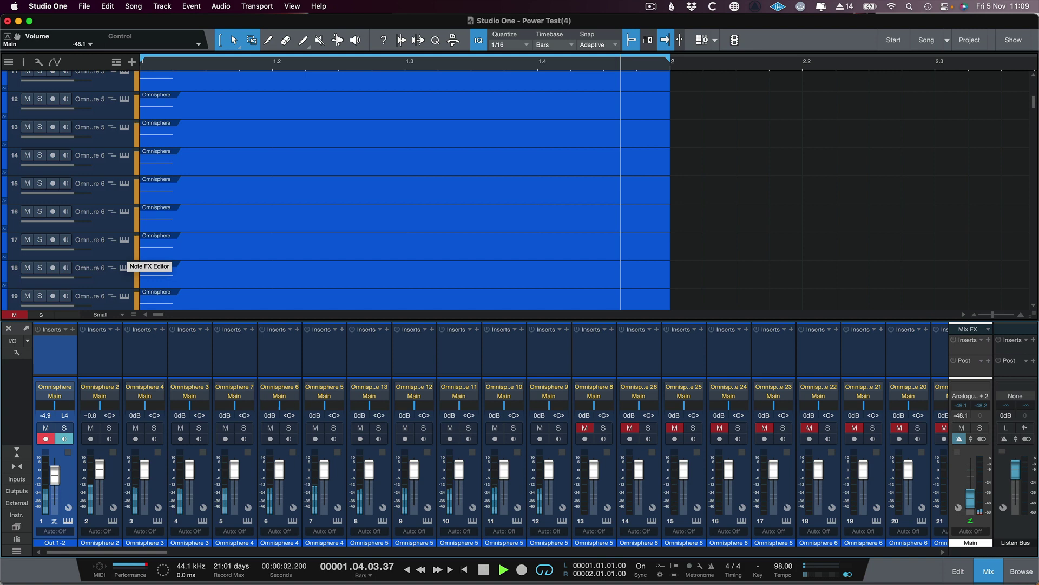
scroll(118, 247, "down", 3)
scroll(117, 245, "down", 2)
scroll(118, 246, "down", 3)
scroll(118, 245, "down", 3)
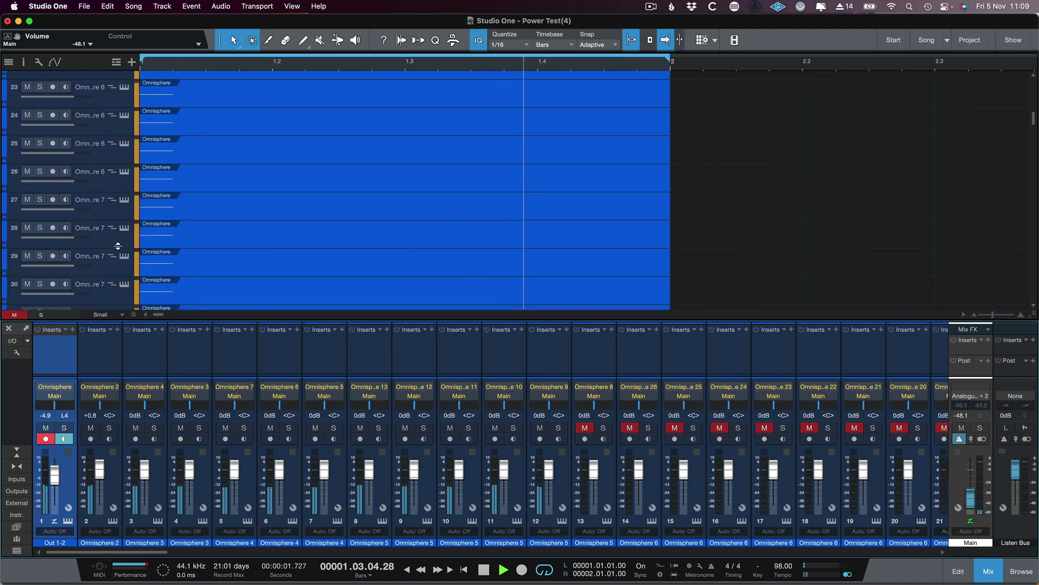
scroll(118, 246, "down", 3)
scroll(118, 246, "down", 3)
scroll(118, 245, "down", 3)
scroll(118, 245, "down", 3)
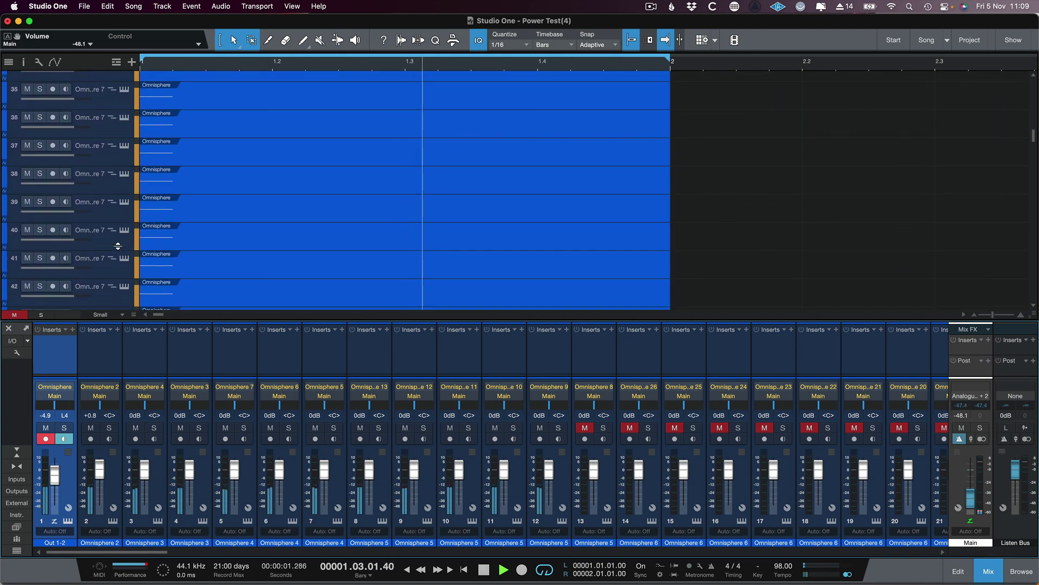
scroll(118, 246, "down", 2)
scroll(118, 245, "down", 2)
scroll(118, 245, "down", 3)
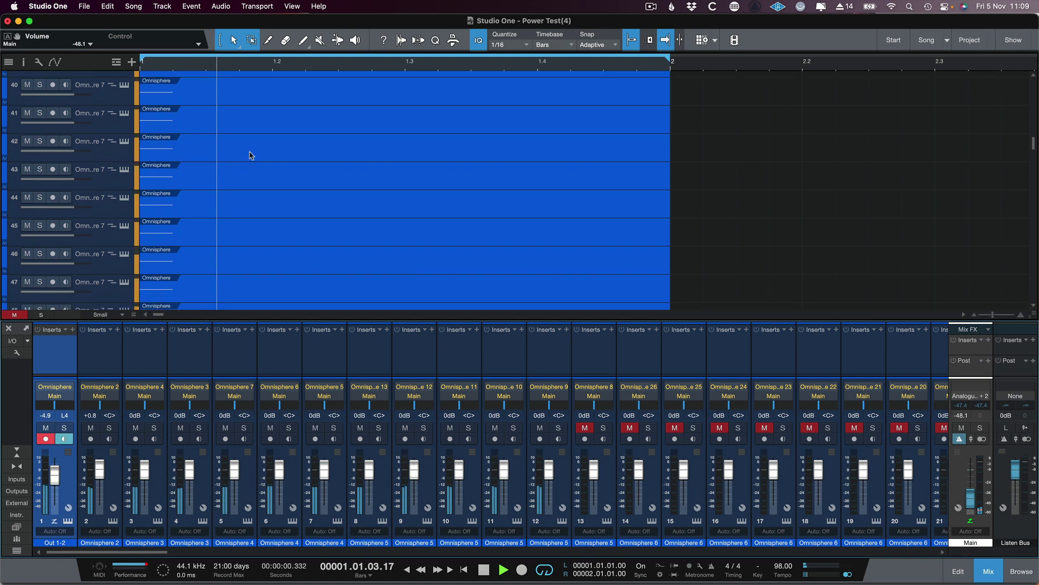
- Open the View menu of panels and views from the menu bar
left_click(292, 5)
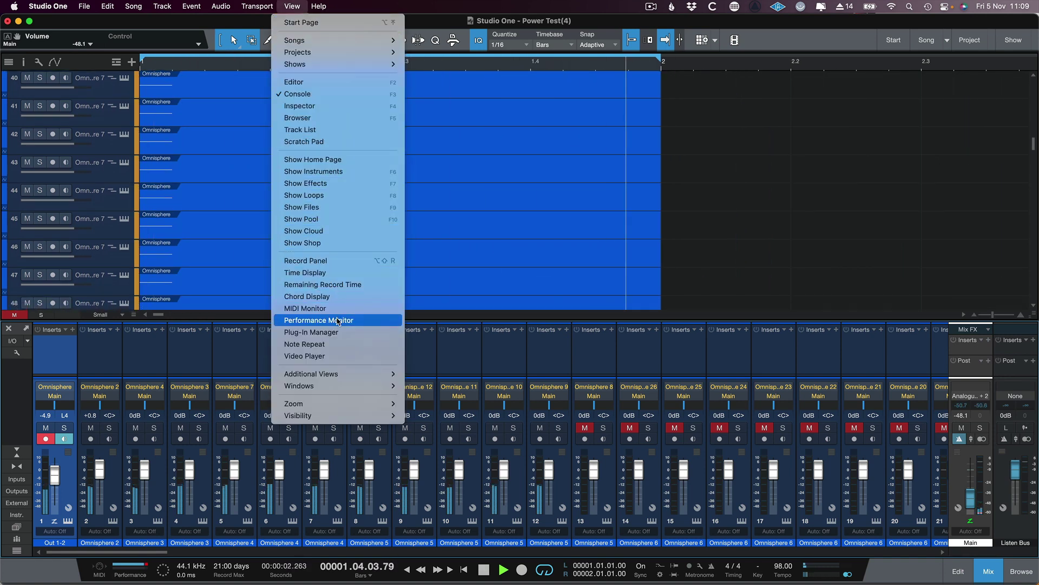
- Open the Performance Monitor to watch Omnisphere CPU load during playback
left_click(338, 321)
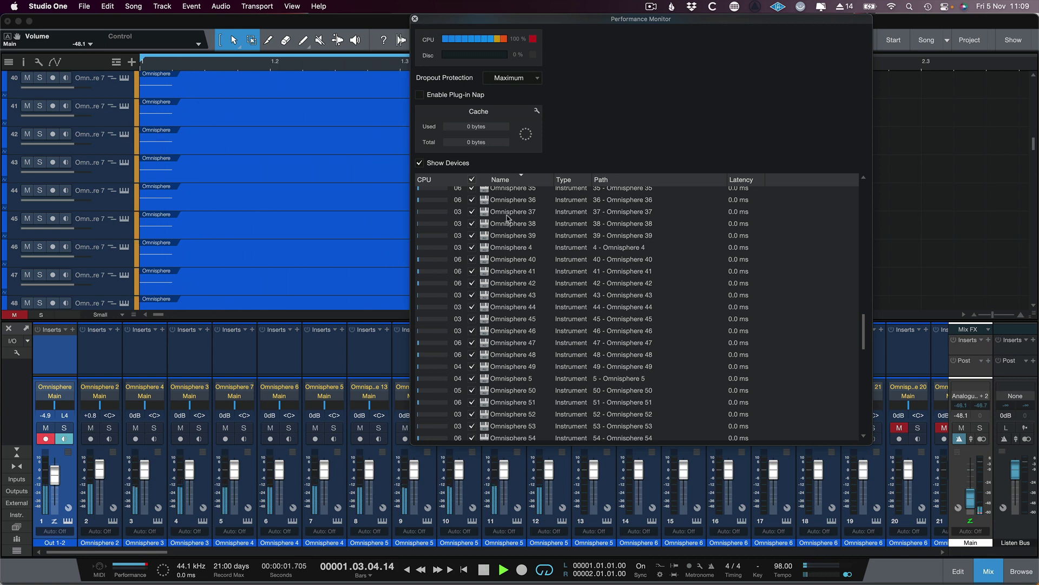
scroll(508, 218, "up", 5)
scroll(175, 249, "down", 3)
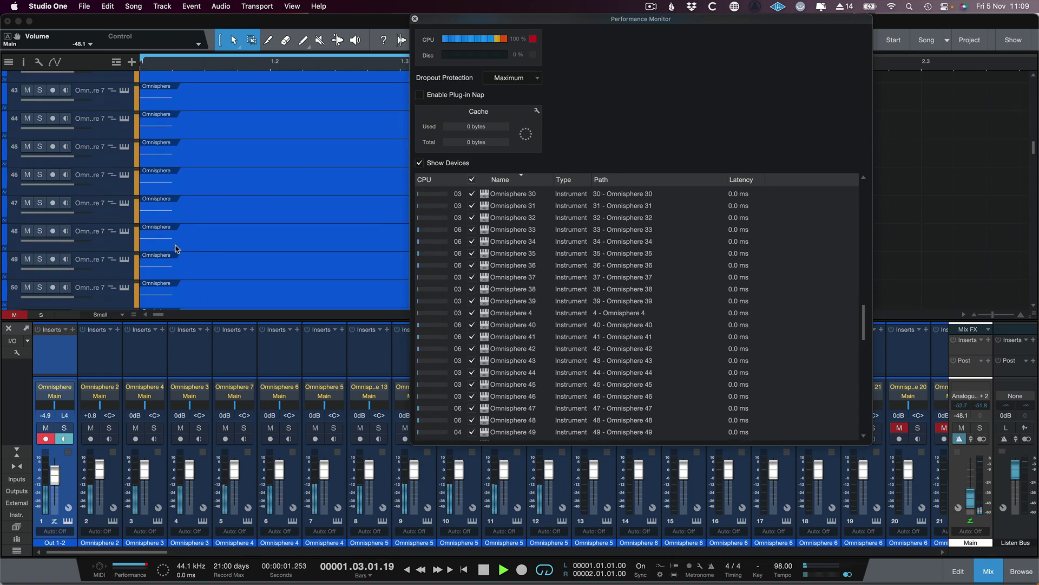
scroll(171, 243, "down", 5)
scroll(171, 244, "down", 5)
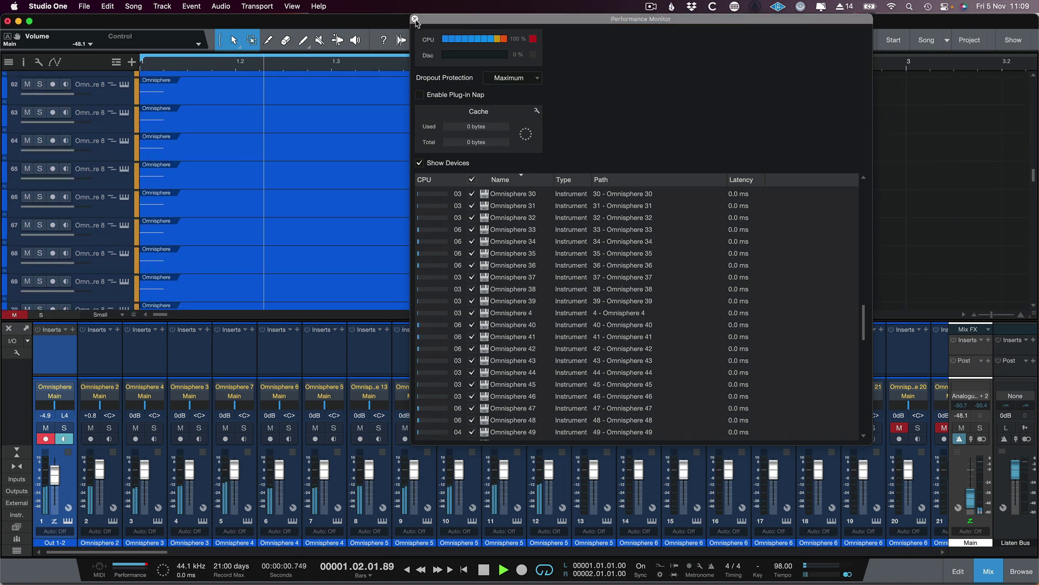
- Close the Performance Monitor and clear all track mutes with the global Mute button
left_click(414, 16)
scroll(214, 183, "down", 4)
scroll(214, 190, "down", 3)
scroll(214, 189, "down", 3)
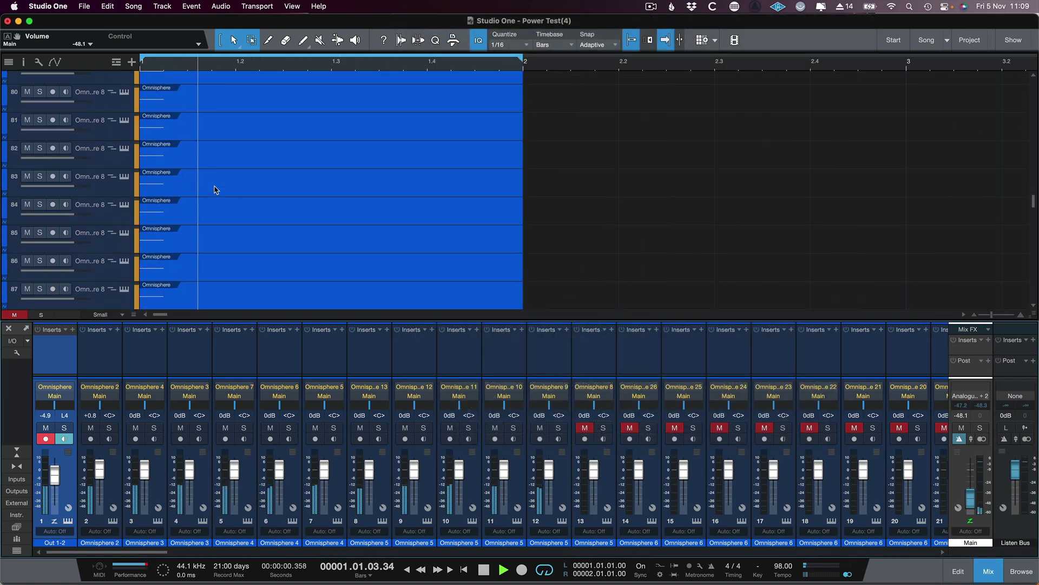
scroll(214, 189, "down", 3)
scroll(214, 189, "down", 2)
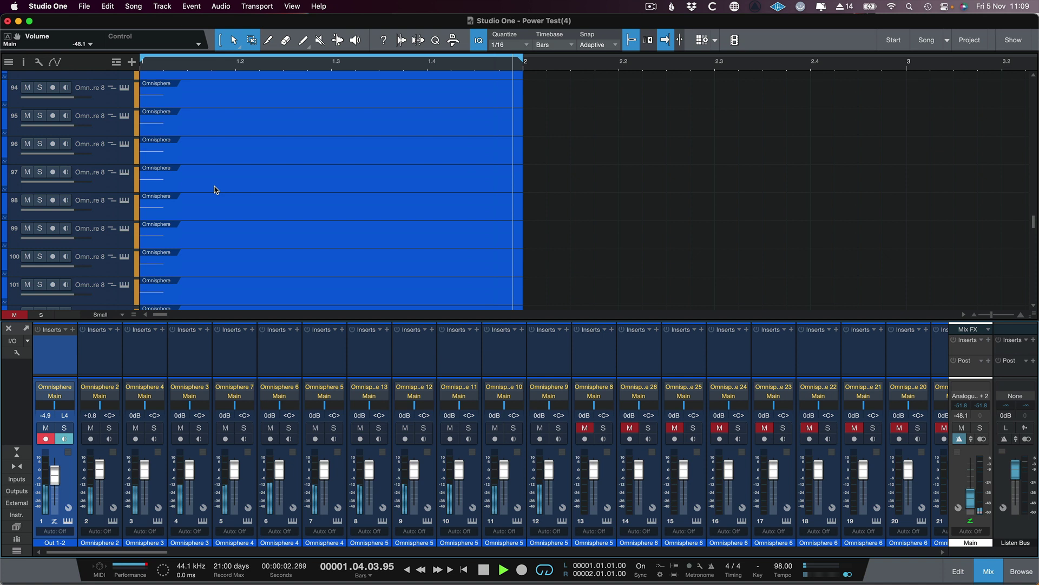
scroll(214, 190, "down", 2)
scroll(215, 189, "down", 2)
scroll(214, 189, "down", 2)
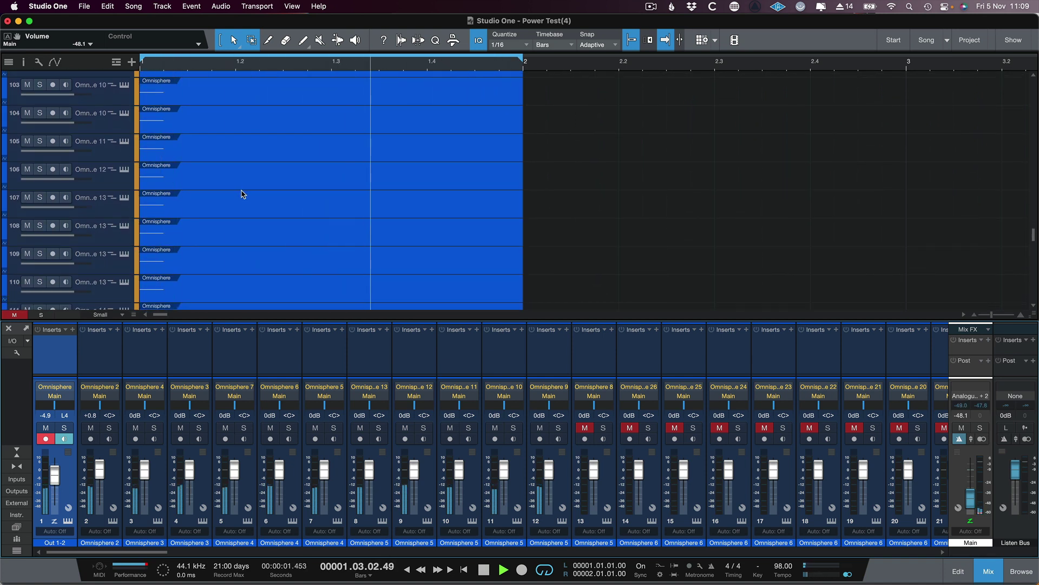
scroll(241, 194, "down", 1)
scroll(208, 198, "down", 2)
scroll(209, 197, "down", 1)
scroll(209, 197, "down", 2)
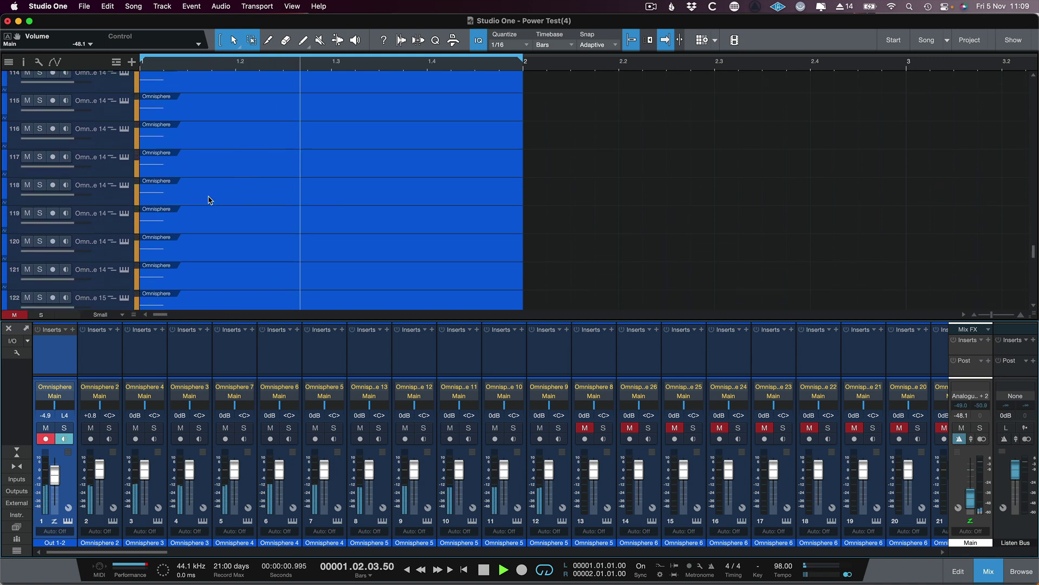
scroll(209, 200, "down", 1)
scroll(208, 200, "down", 2)
scroll(208, 199, "down", 2)
scroll(209, 199, "down", 2)
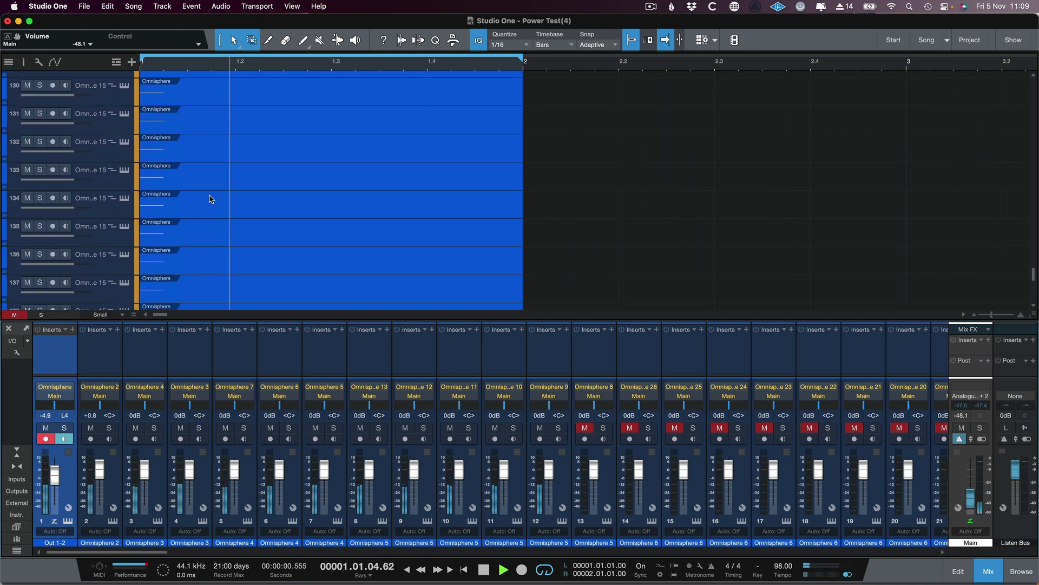
scroll(208, 199, "down", 2)
scroll(209, 199, "down", 3)
scroll(209, 199, "down", 2)
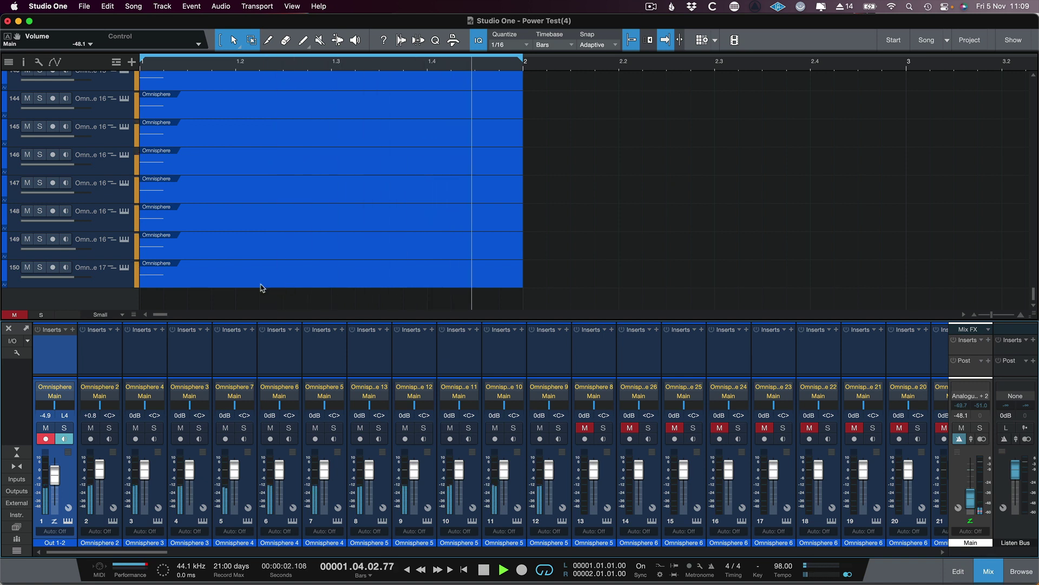
left_click(14, 315)
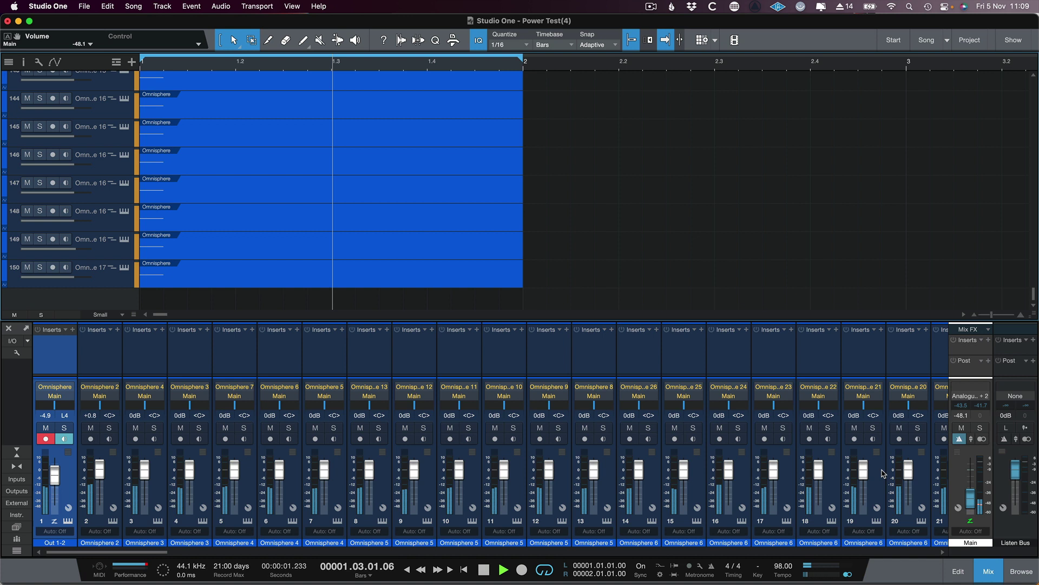
- Raise the Main fader, open and close Omnisphere with F11, then set Main to -50.2 dB
left_click_drag(968, 493, 969, 485)
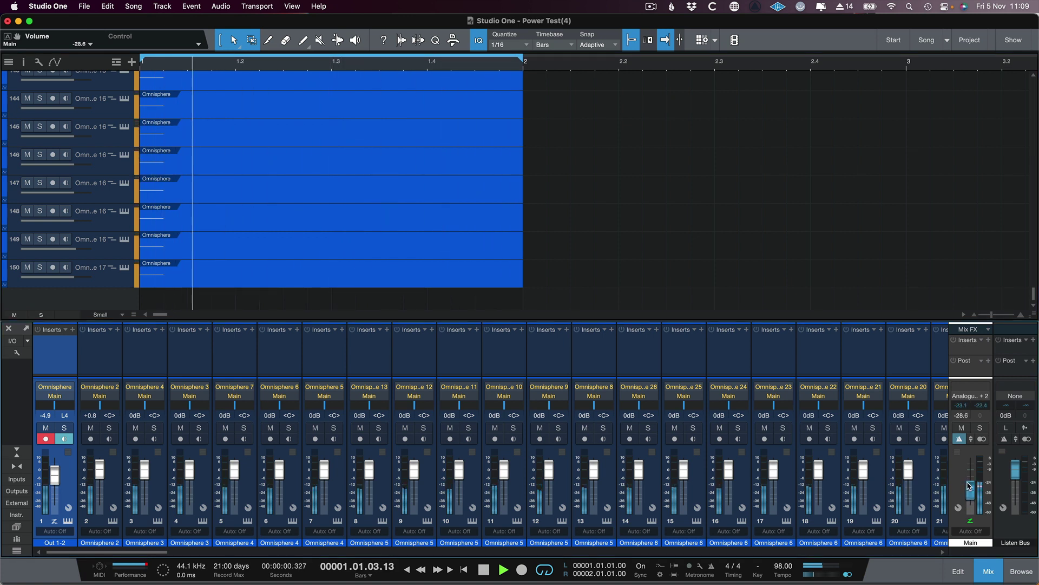
left_click_drag(969, 486, 969, 489)
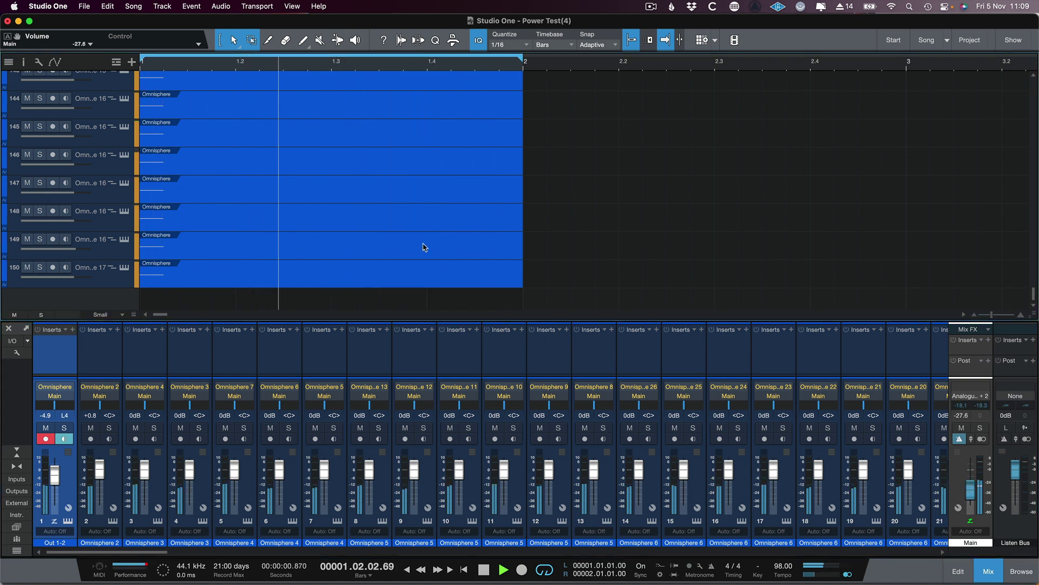
key("F11")
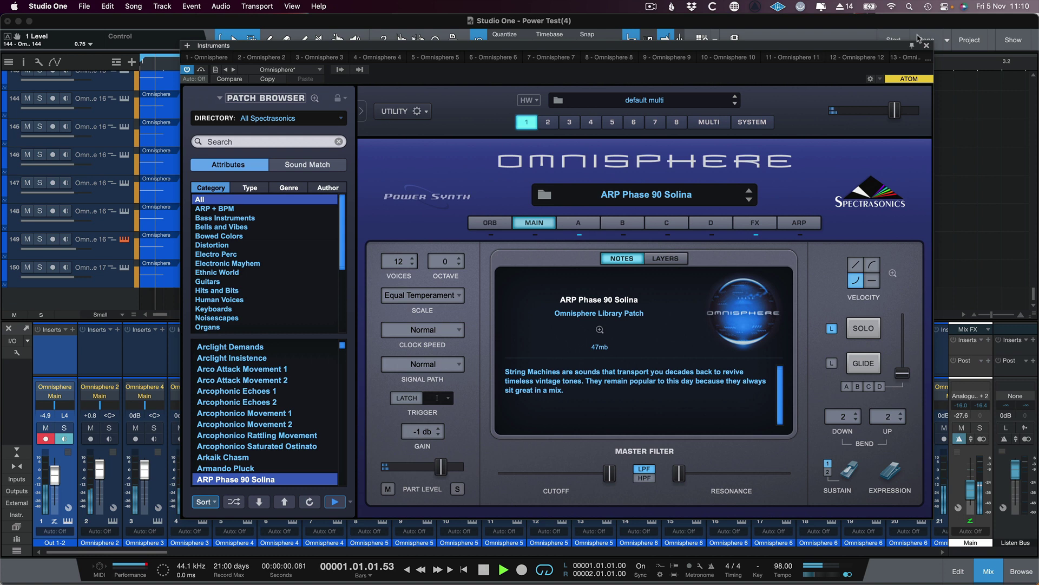
left_click_drag(894, 47, 839, 56)
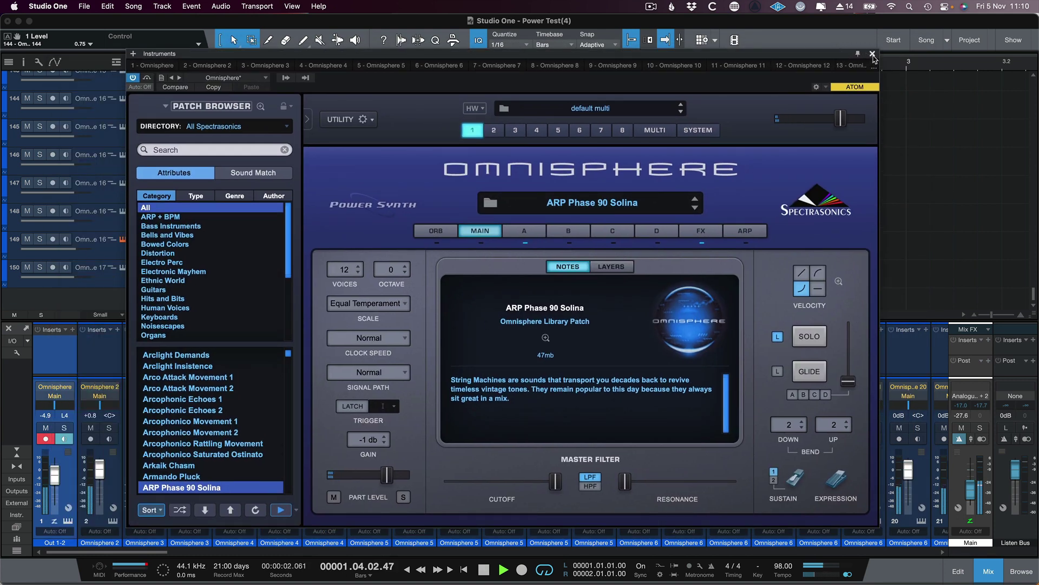
left_click(874, 54)
left_click_drag(971, 489, 974, 498)
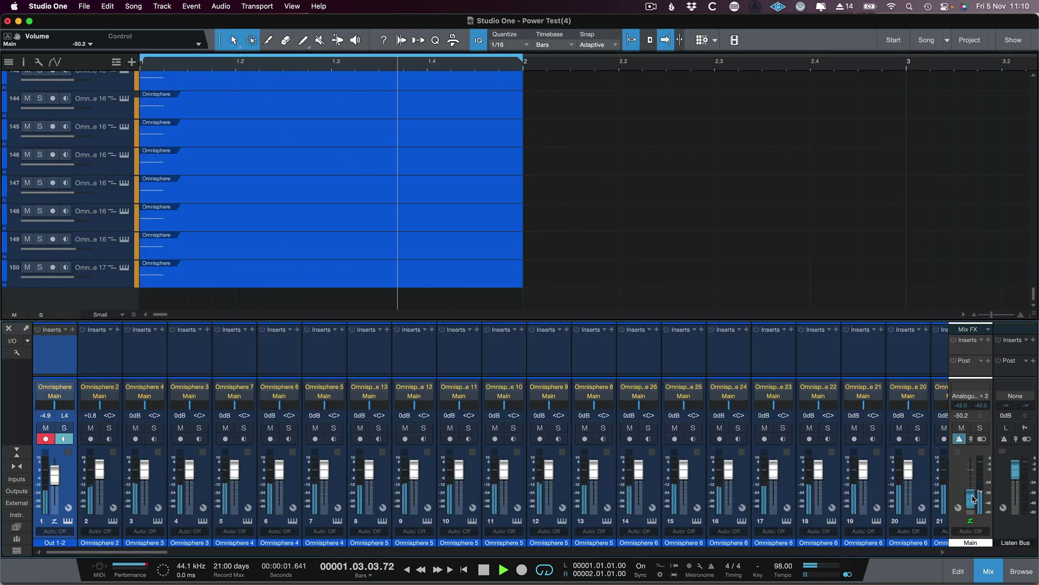
- Set the audio device block size to 64 samples in Preferences
left_click(49, 4)
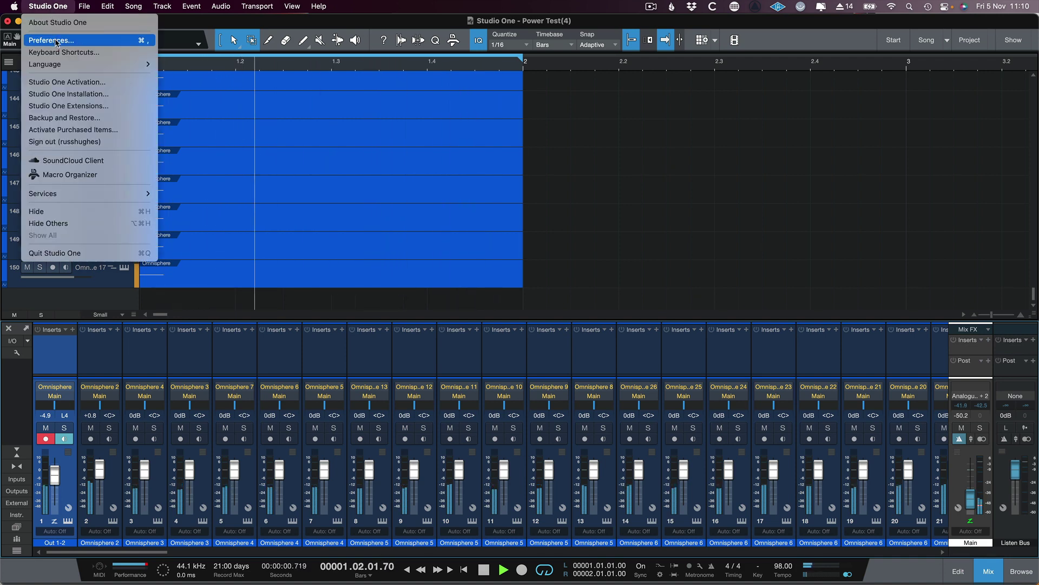
left_click(54, 42)
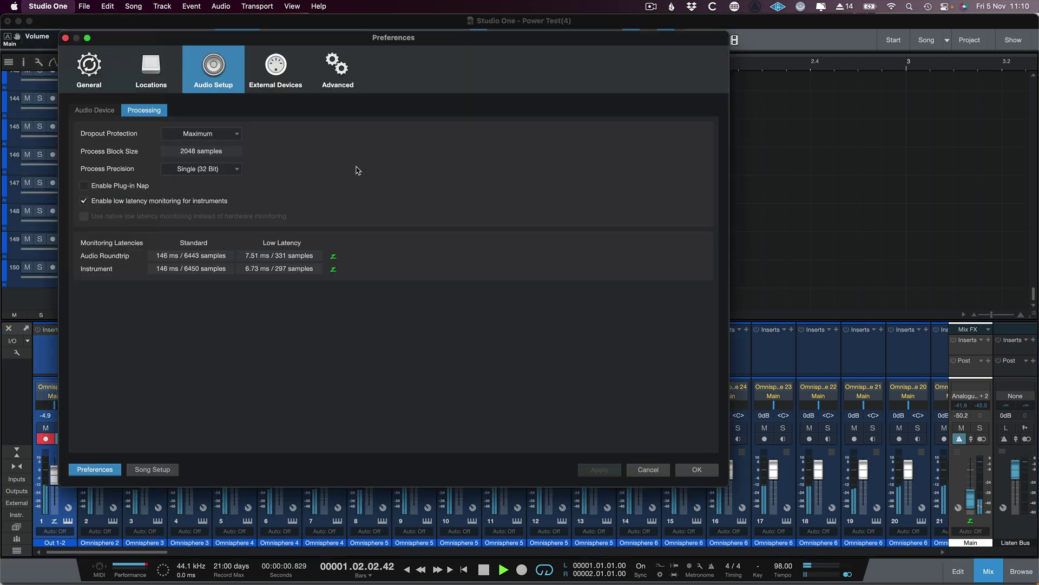
left_click(105, 107)
left_click(218, 180)
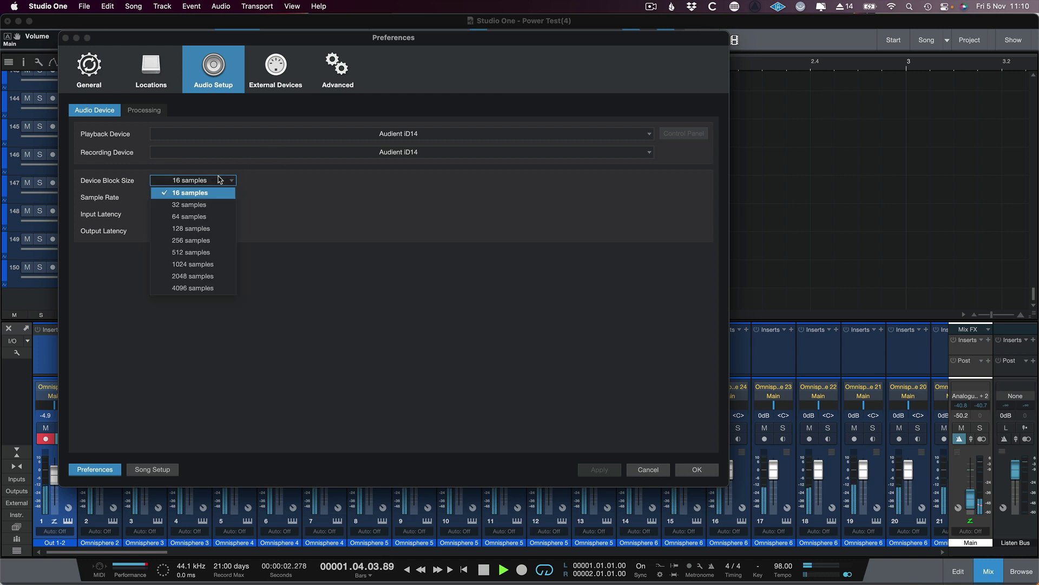
left_click(220, 214)
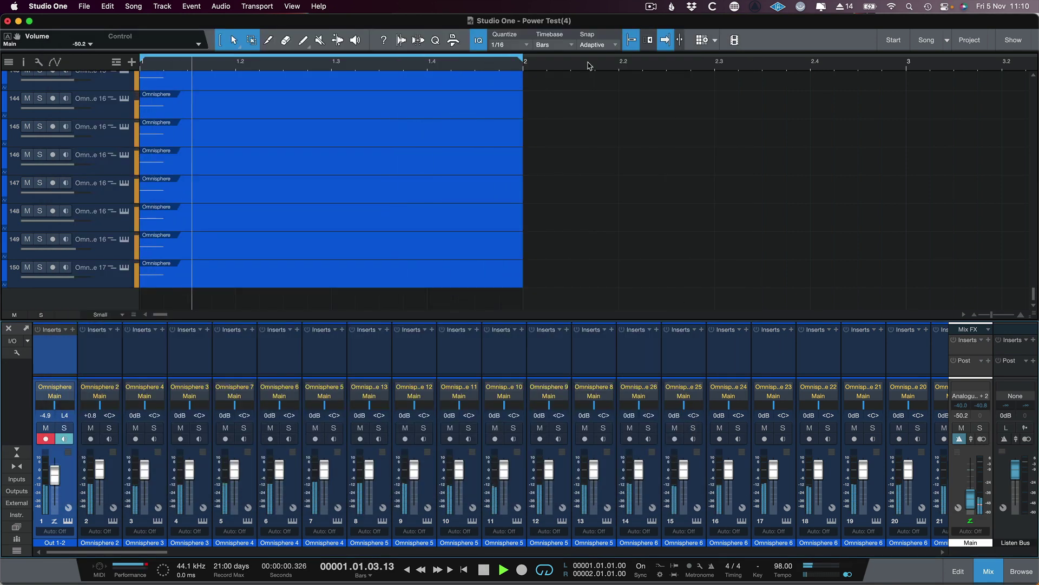
- Check CPU load in the Performance Monitor, then close it
left_click(291, 6)
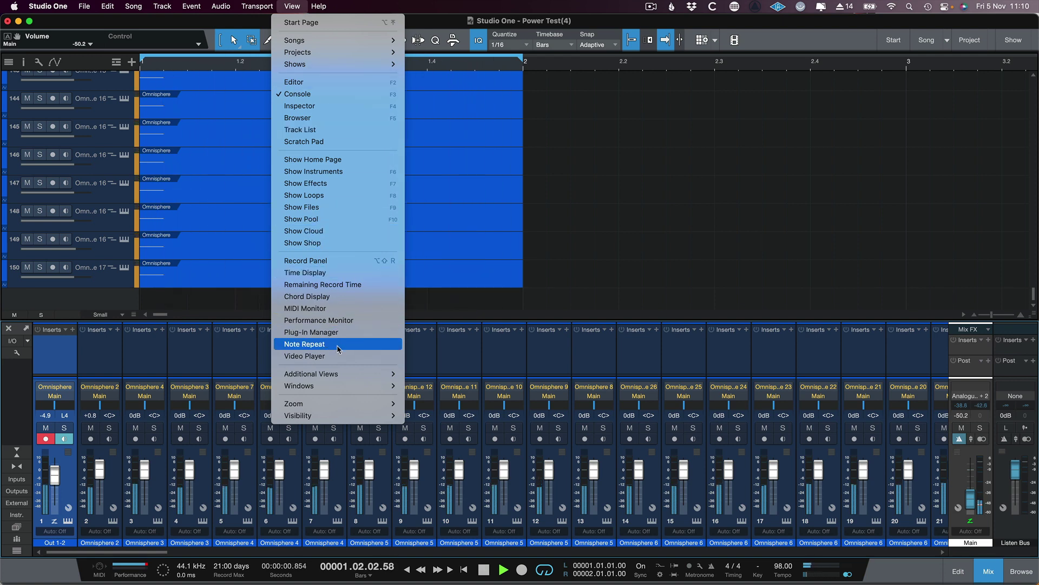
left_click(340, 321)
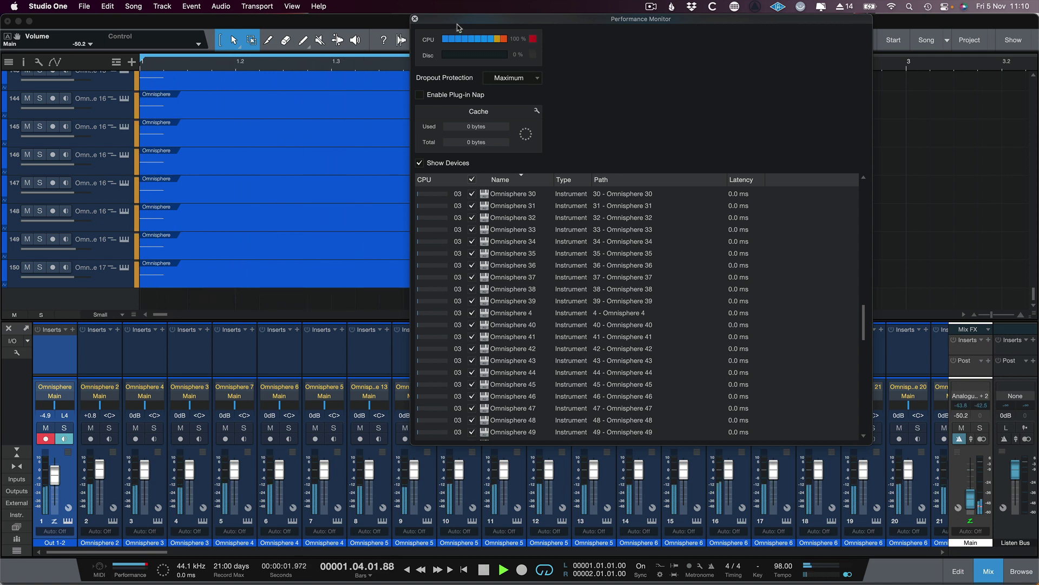
left_click(414, 18)
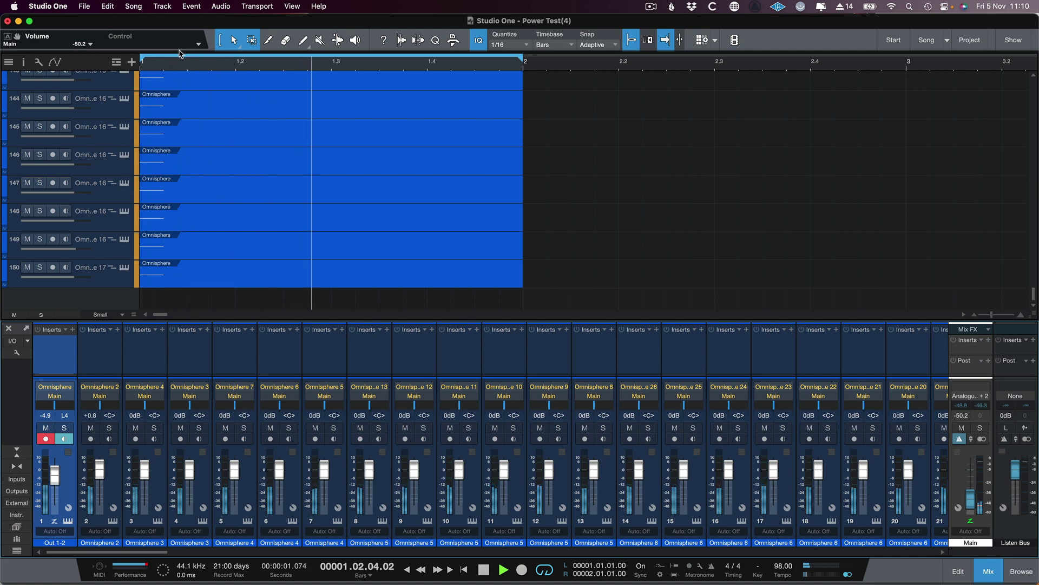
- Set the audio device block size to 512 samples in Preferences and confirm
left_click(59, 10)
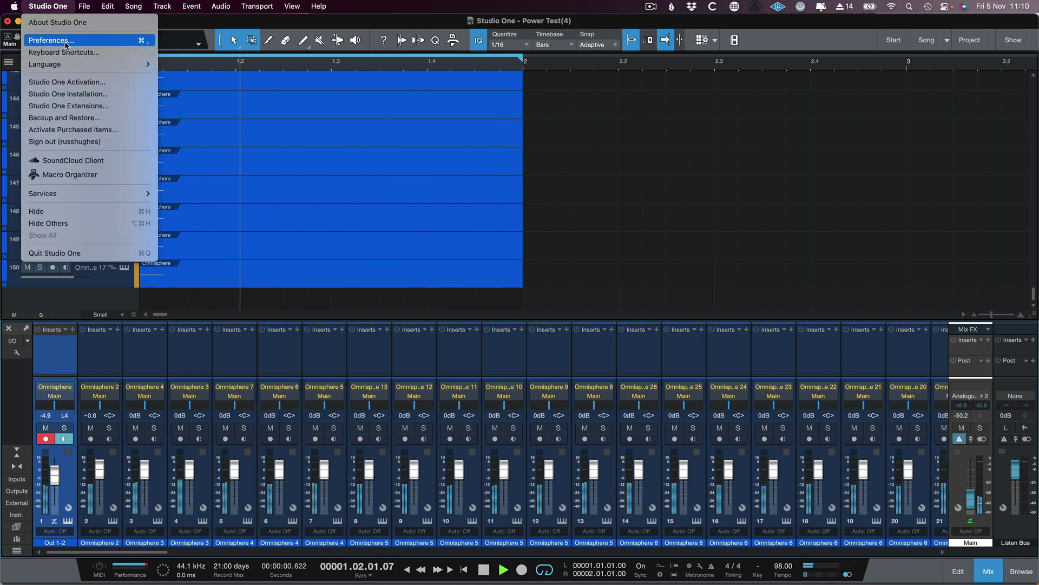
left_click(49, 39)
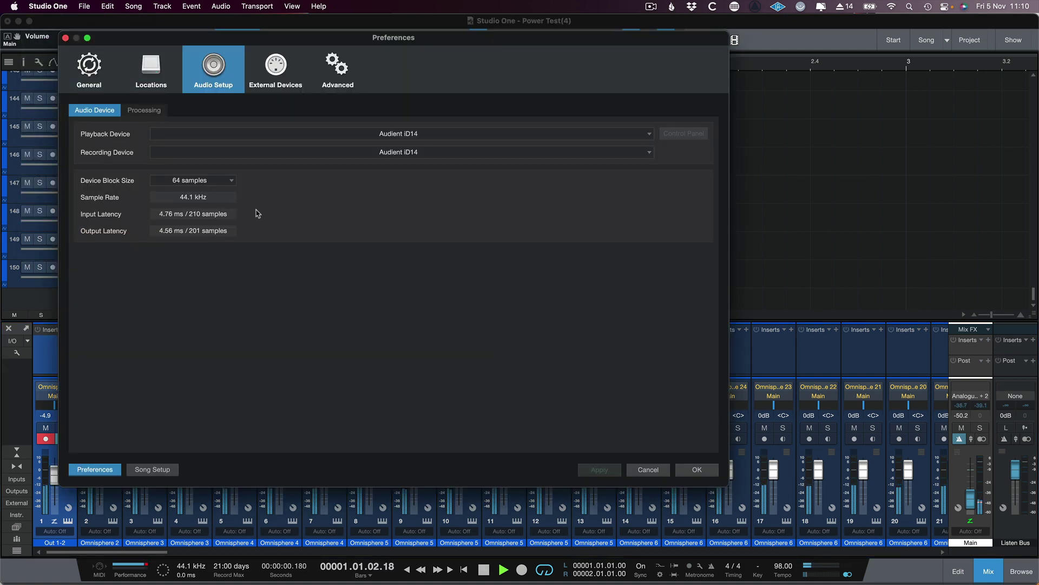
left_click(219, 182)
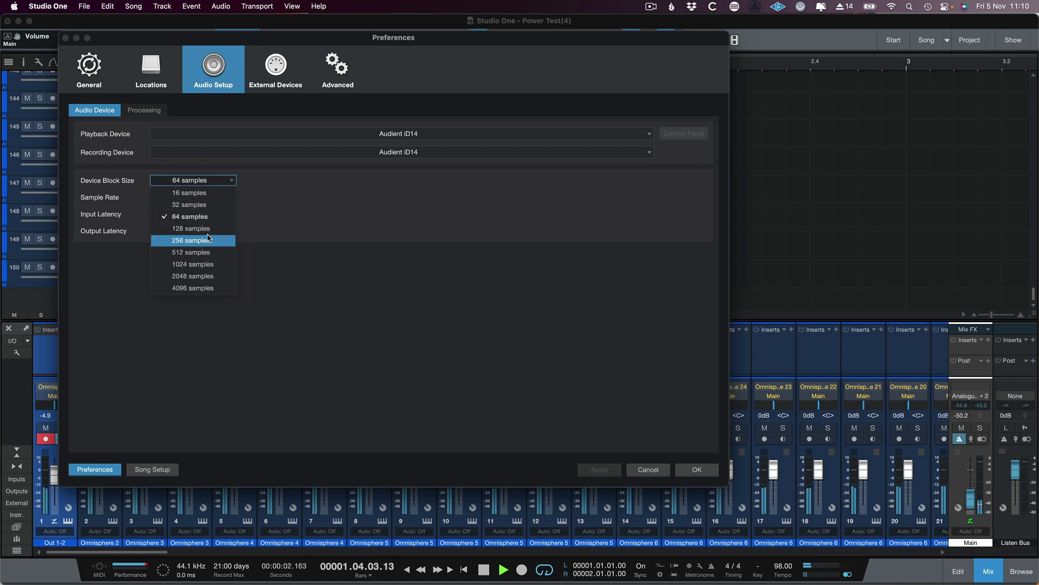
left_click(204, 253)
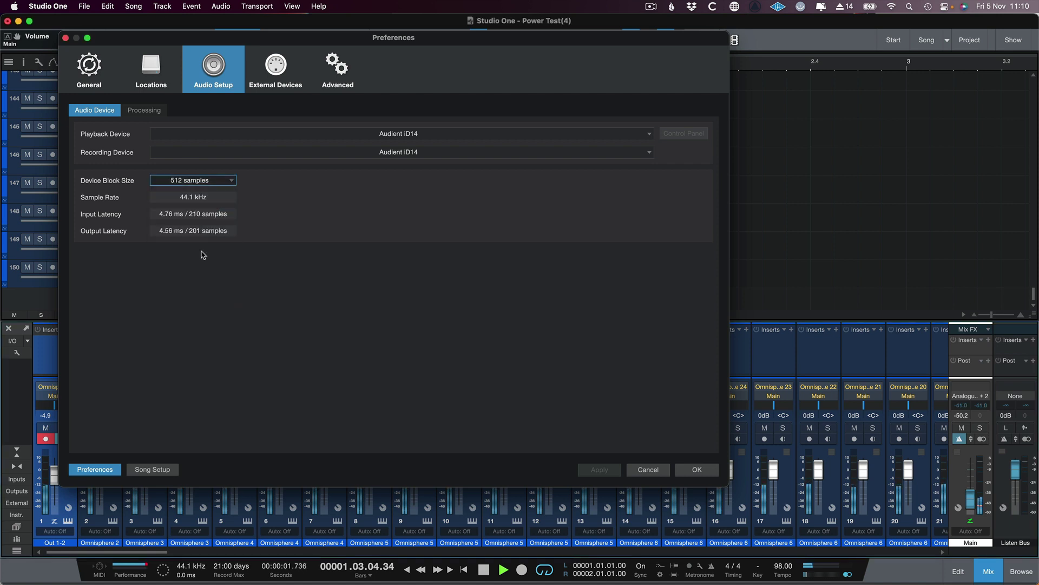
left_click(679, 473)
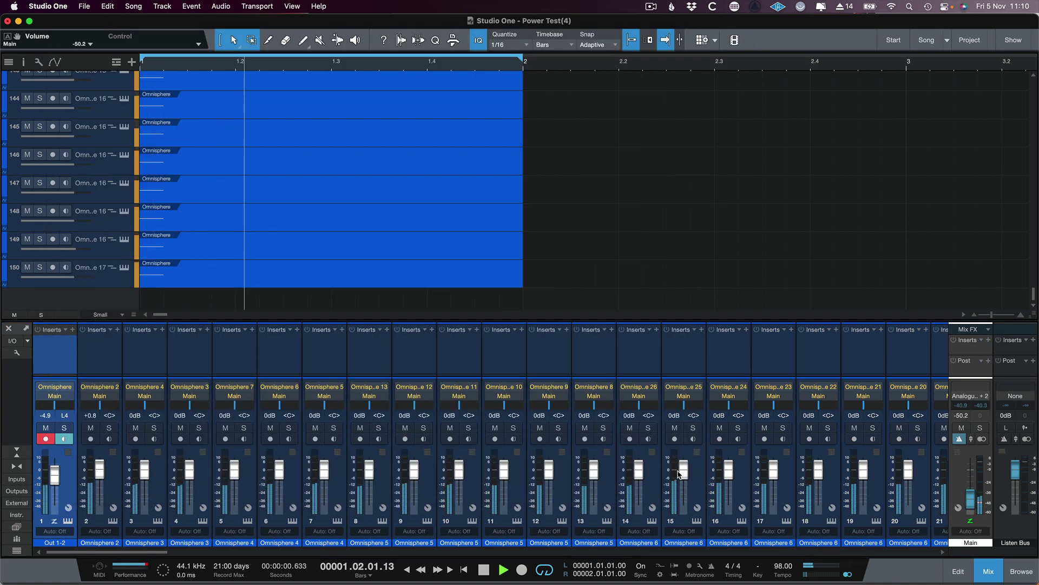
- Check the 100% CPU load in the Performance Monitor, then close it
left_click(292, 6)
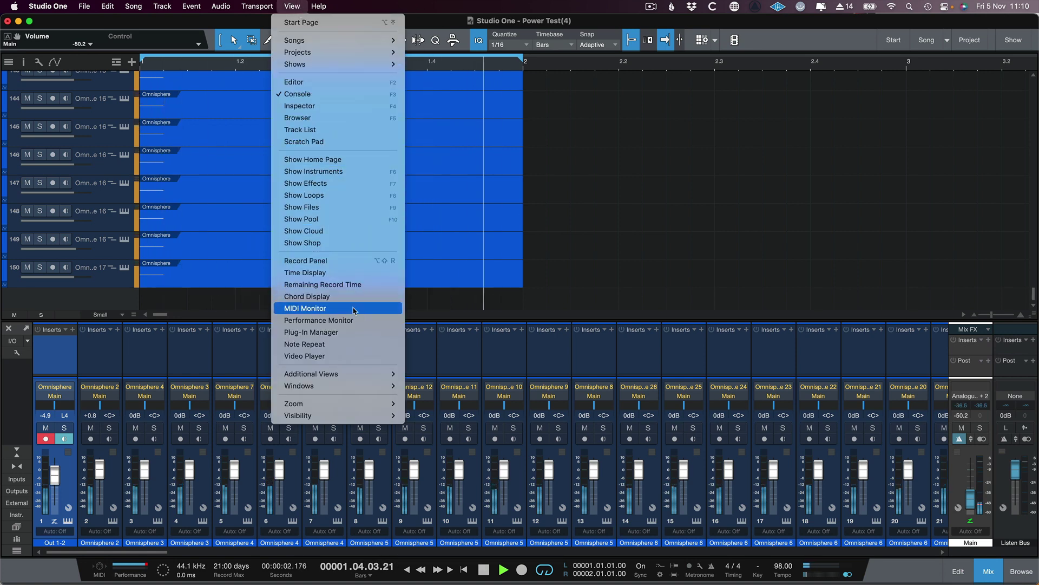
left_click(353, 320)
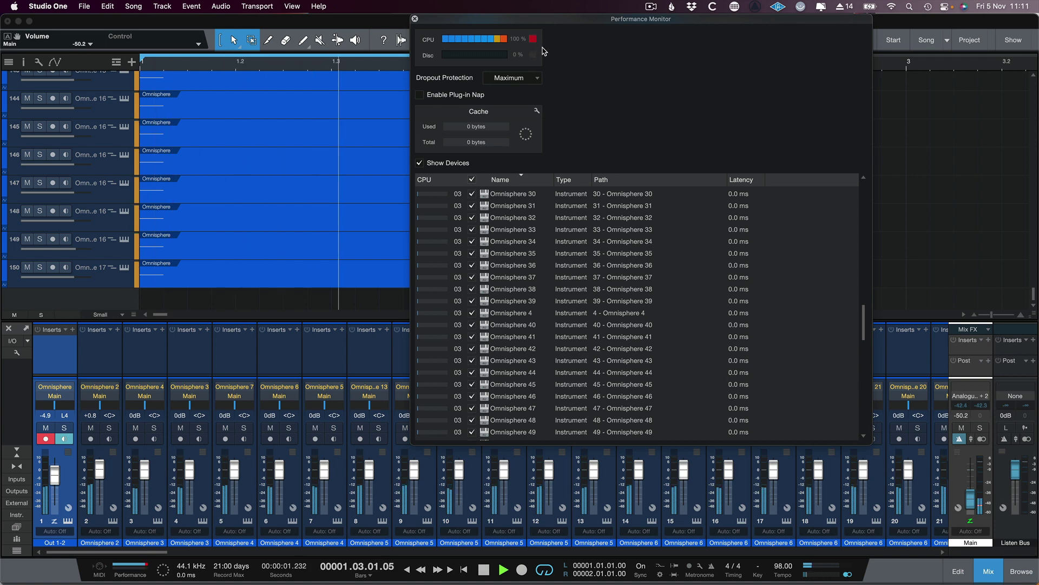
left_click(415, 19)
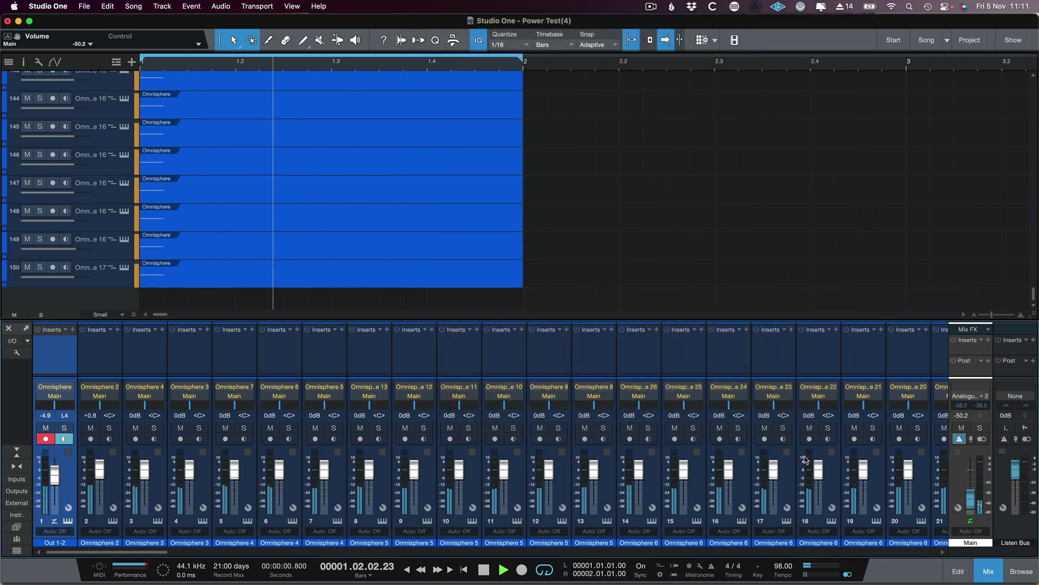
- Raise the Main fader to -32.8 dB, stop playback, and select track 150 in the Track List
left_click_drag(976, 505, 974, 496)
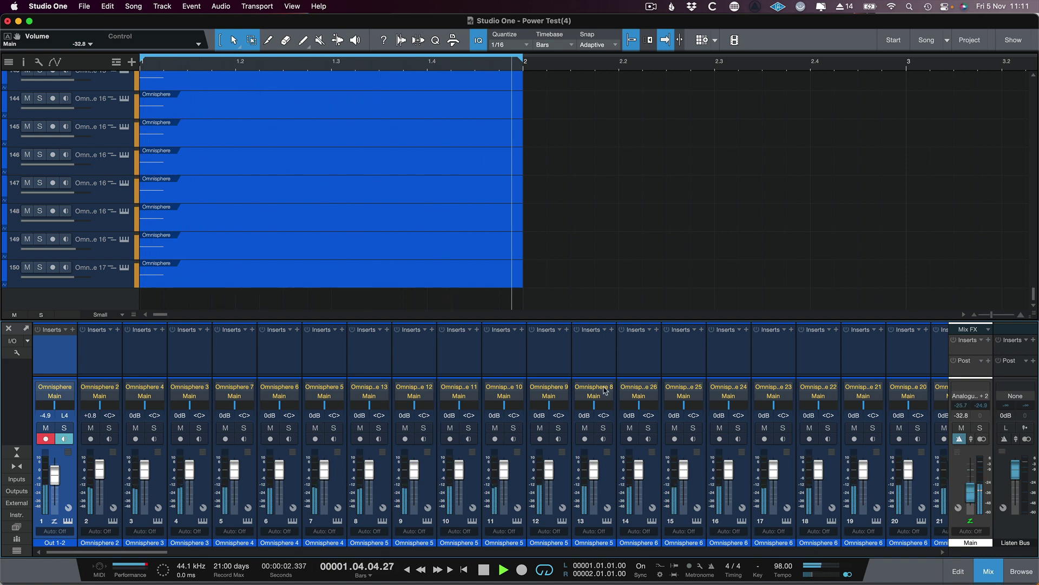
key("space")
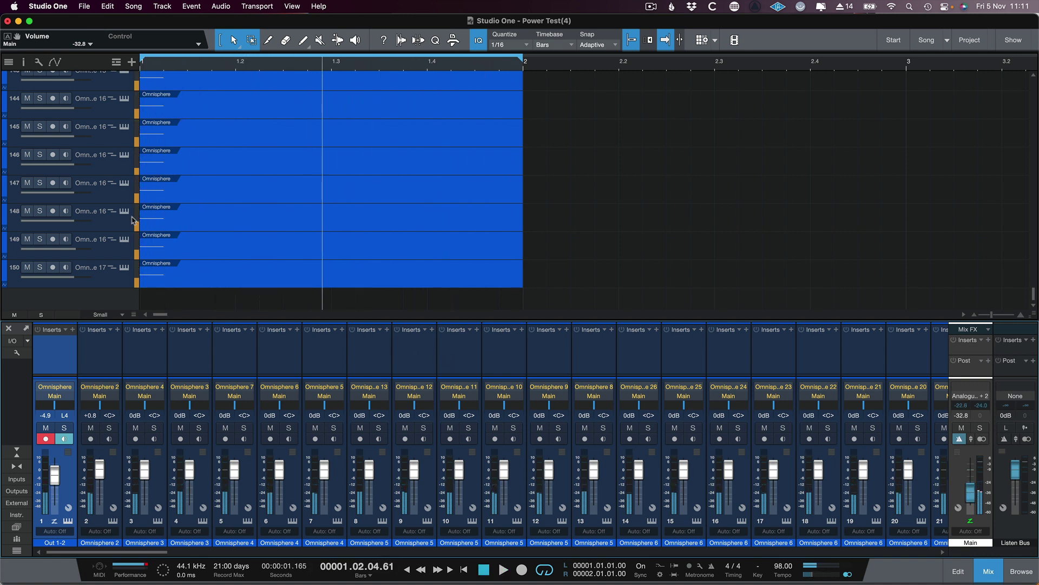
left_click(8, 61)
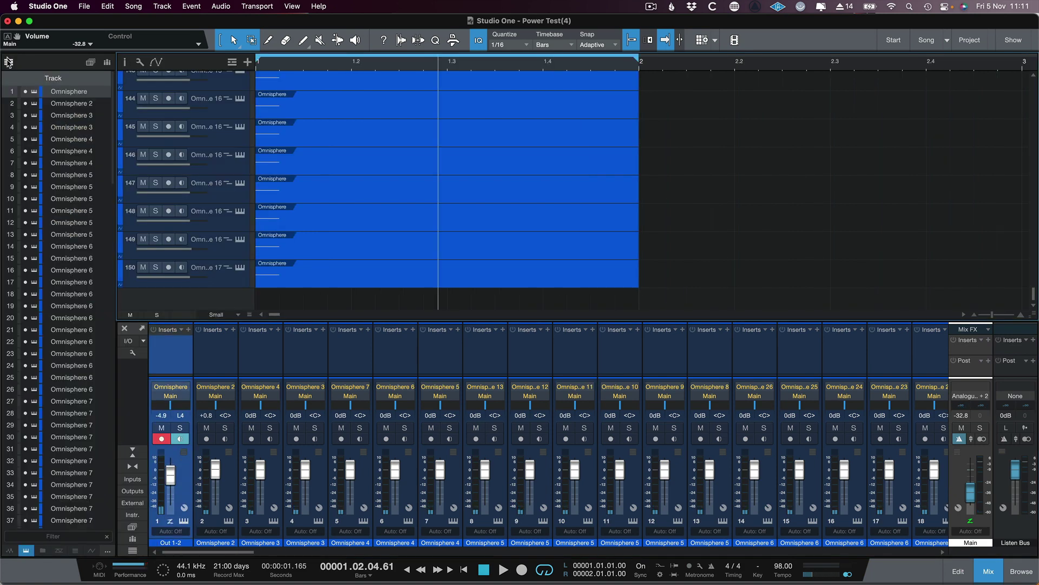
scroll(54, 371, "down", 15)
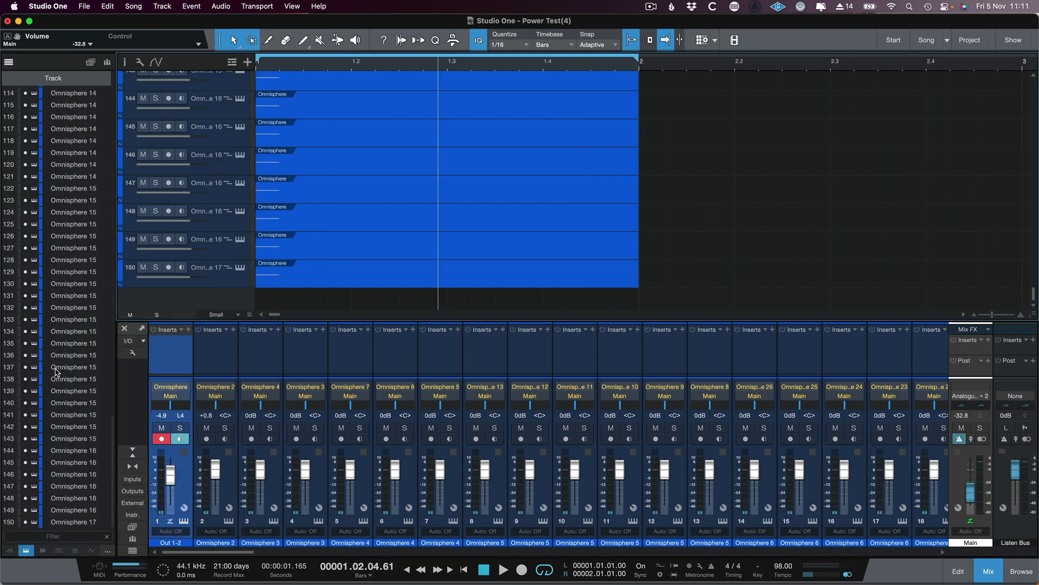
left_click(83, 522)
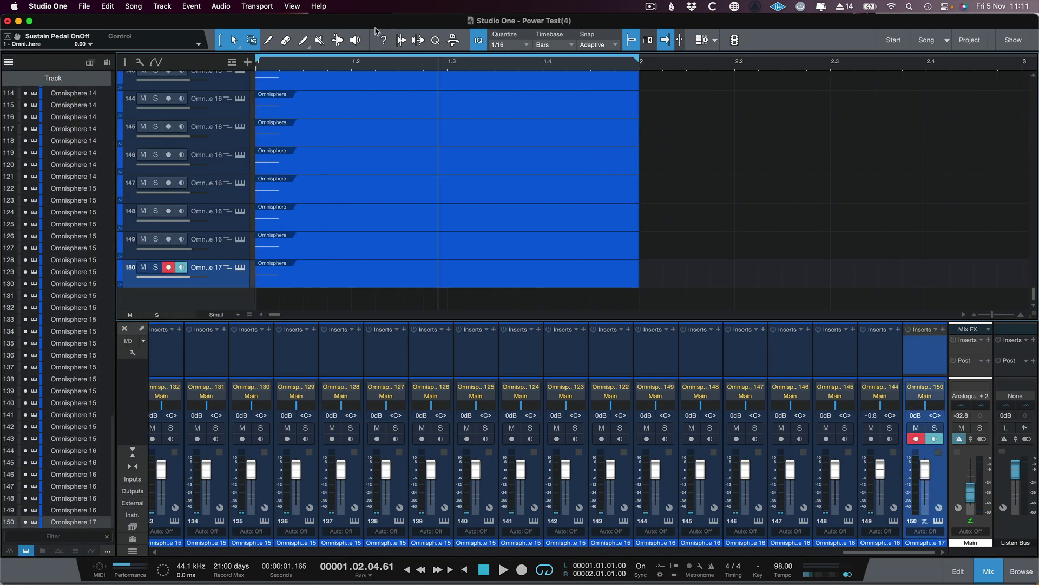
- Reopen the Performance Monitor and briefly play the song to watch CPU load
left_click(292, 6)
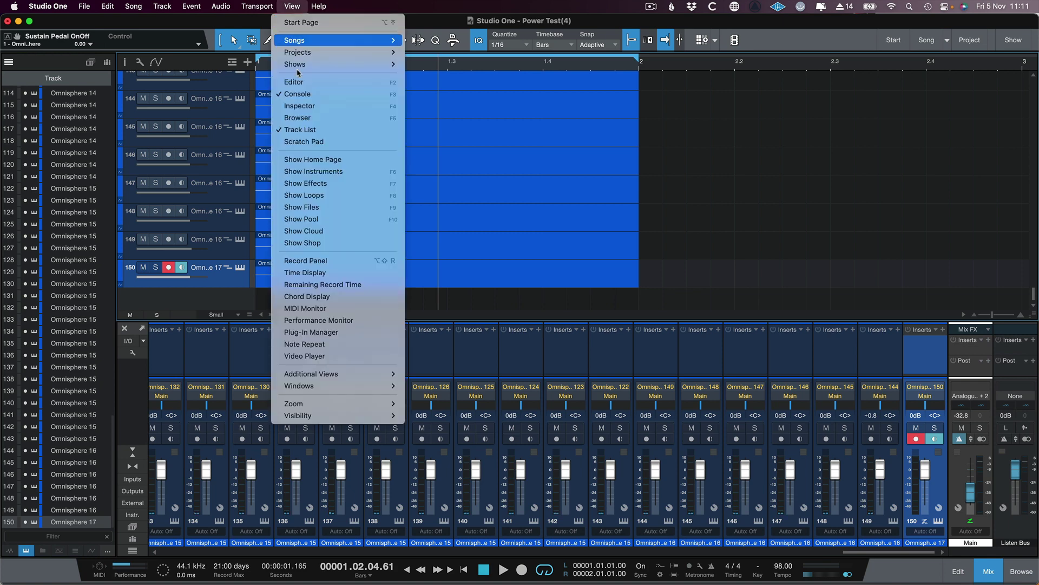
left_click(338, 320)
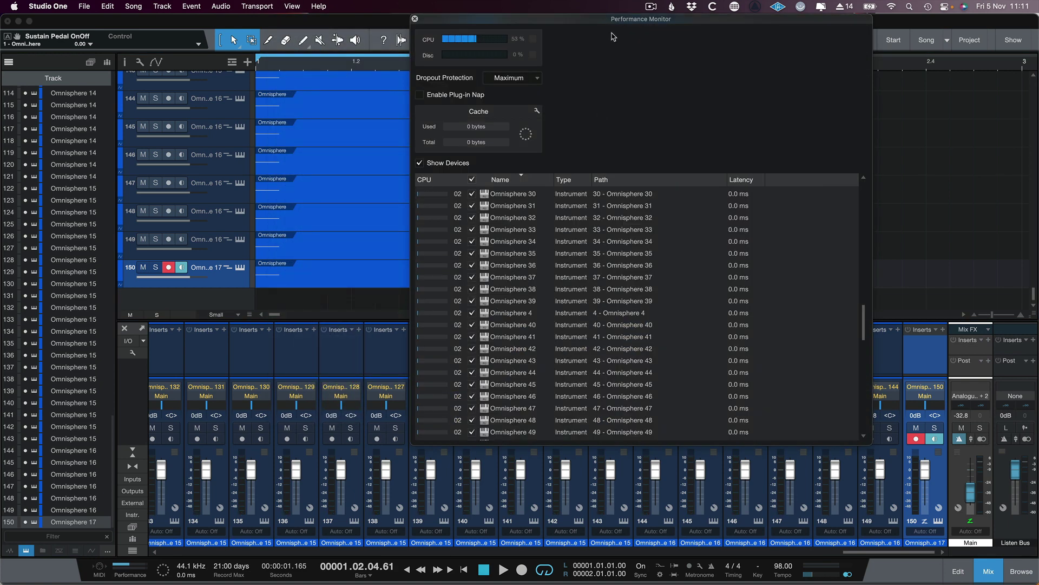
key("space")
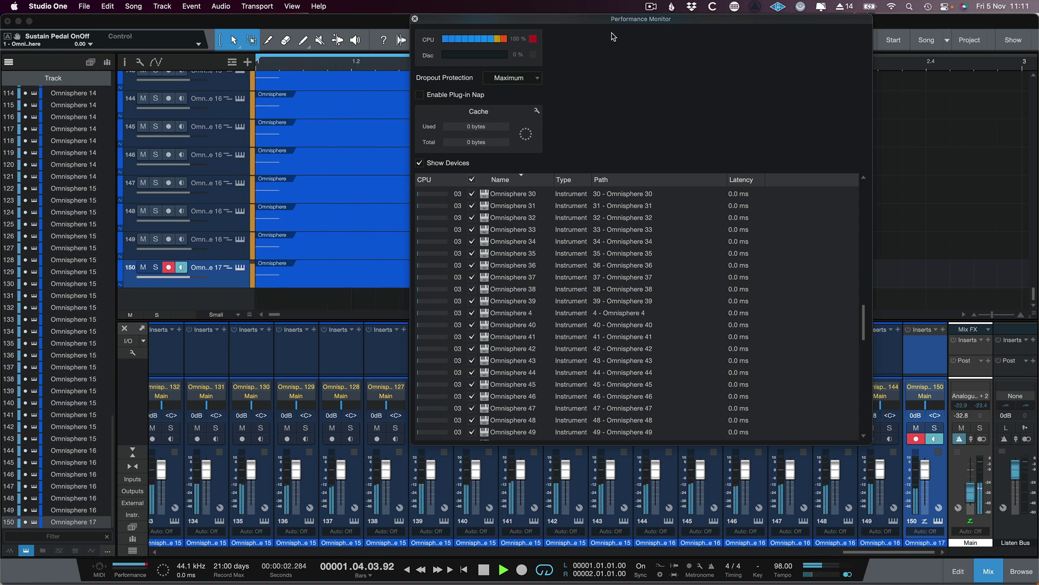
key("space")
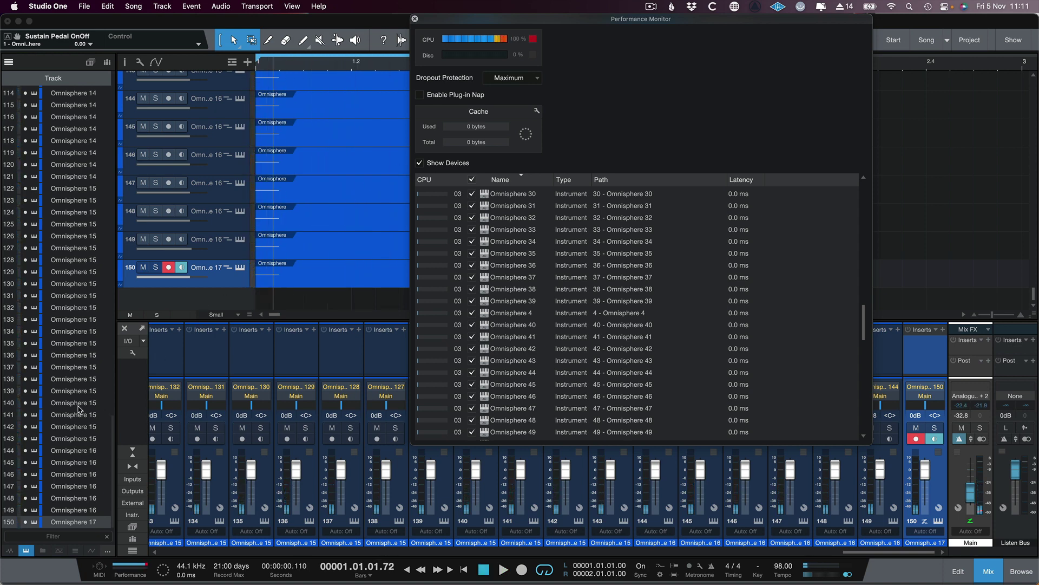
- Disable Omnisphere tracks 140–150 and play the song to see CPU drop to about 77%
left_click(79, 404)
right_click(79, 405)
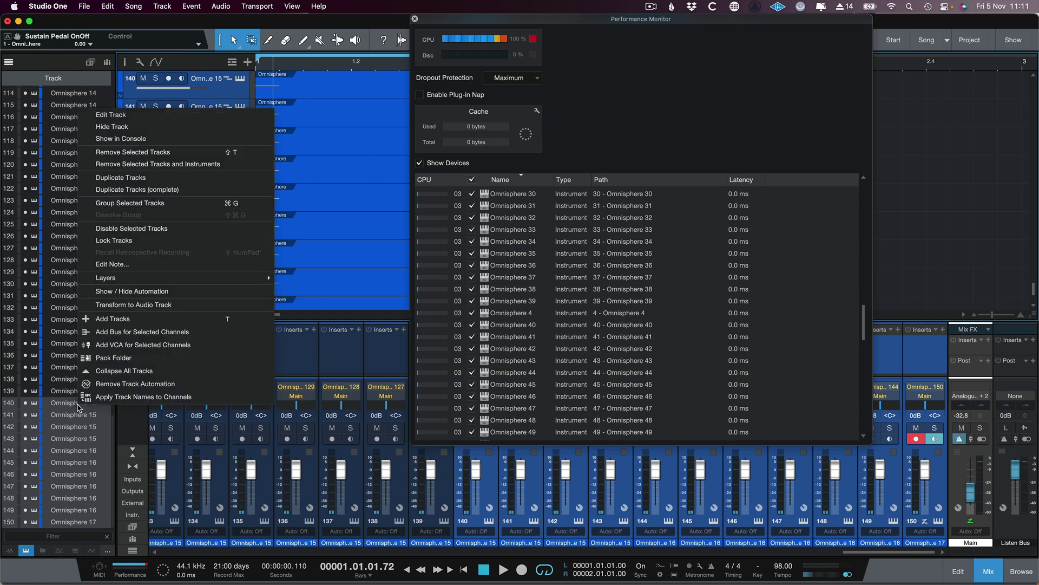
left_click(158, 233)
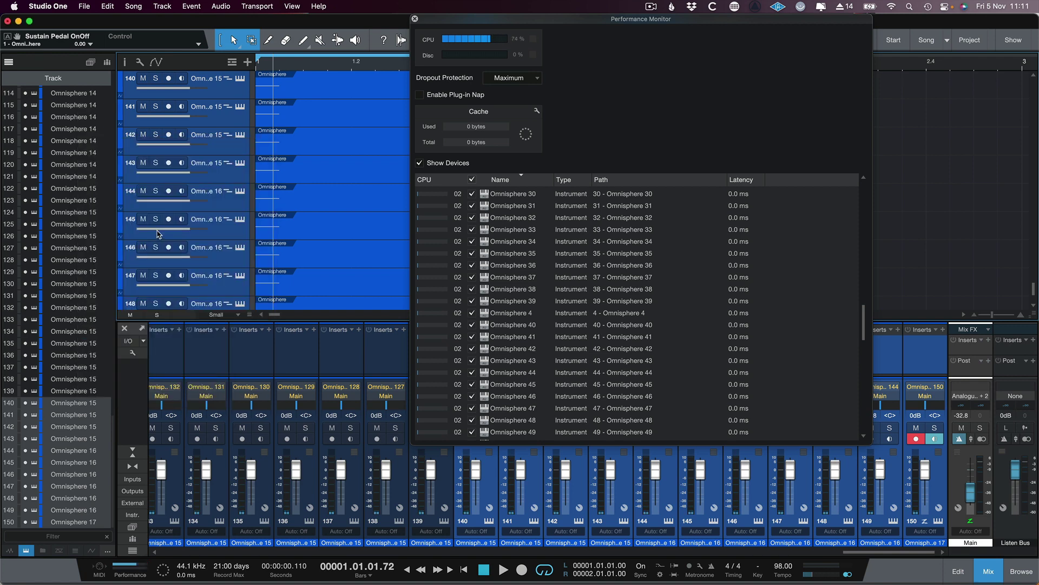
key("space")
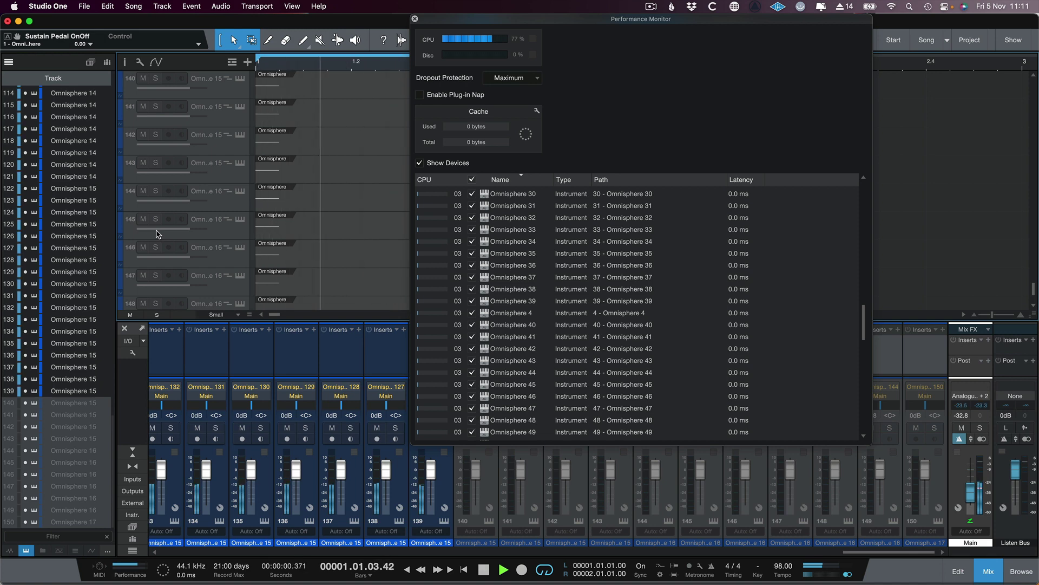
- Stop playback and re-enable tracks 140–142, leaving 143–150 disabled
key("space")
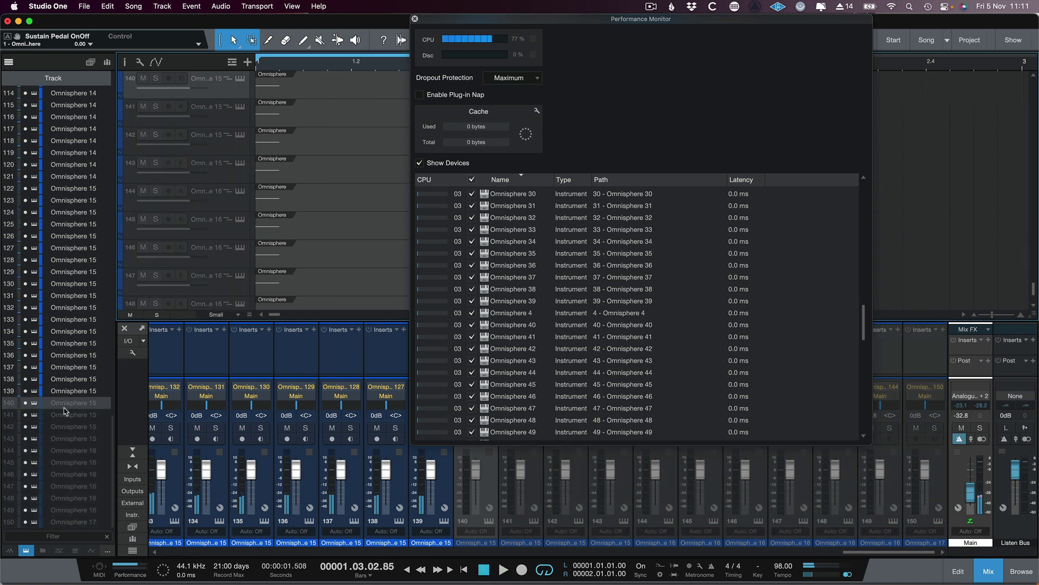
left_click(65, 427, "shift")
right_click(65, 427)
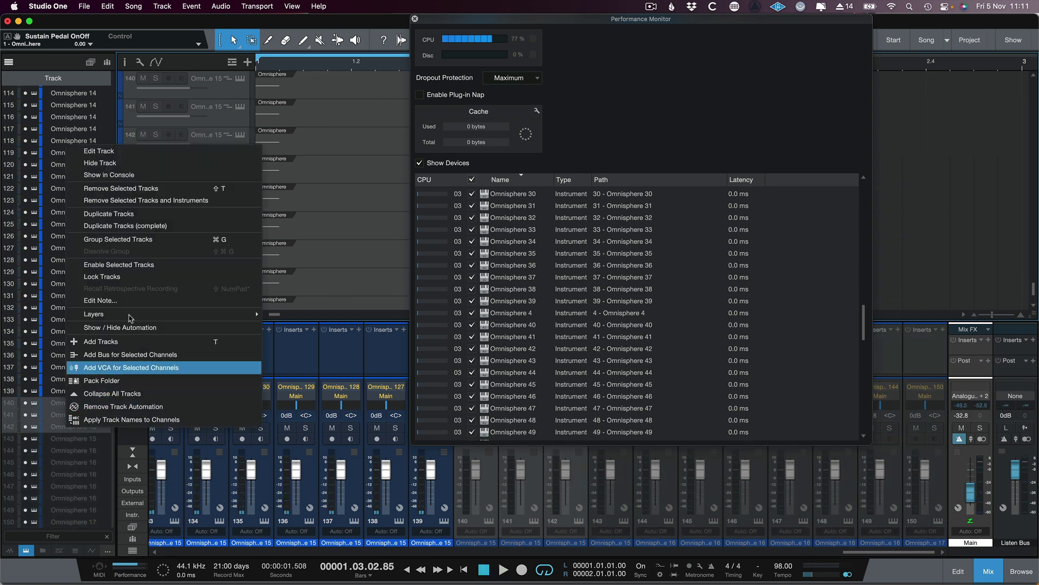
left_click(128, 265)
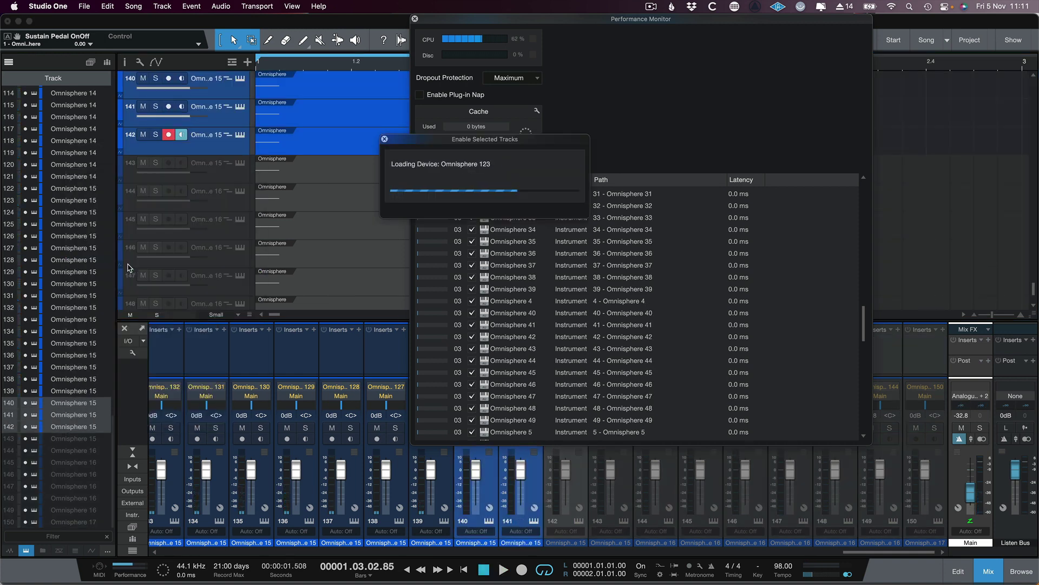
- Play from the song start to test CPU load, then close the Performance Monitor
key("Home")
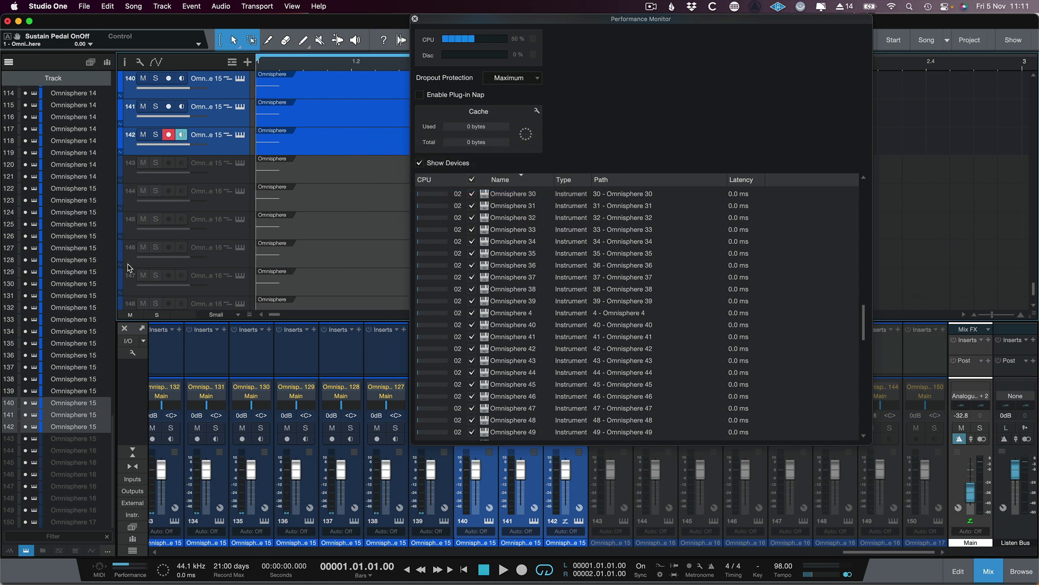
key("space")
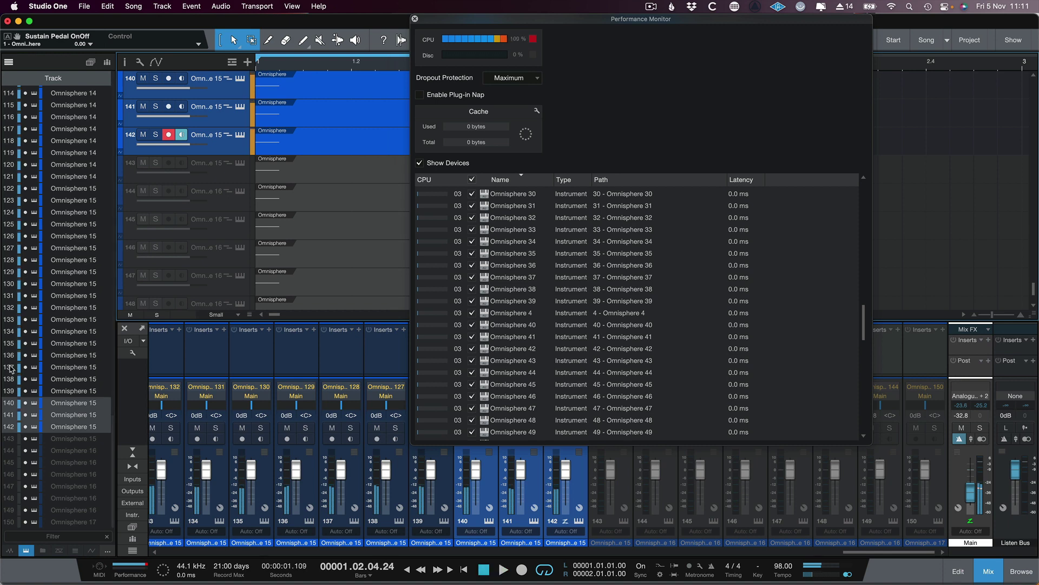
left_click(415, 18)
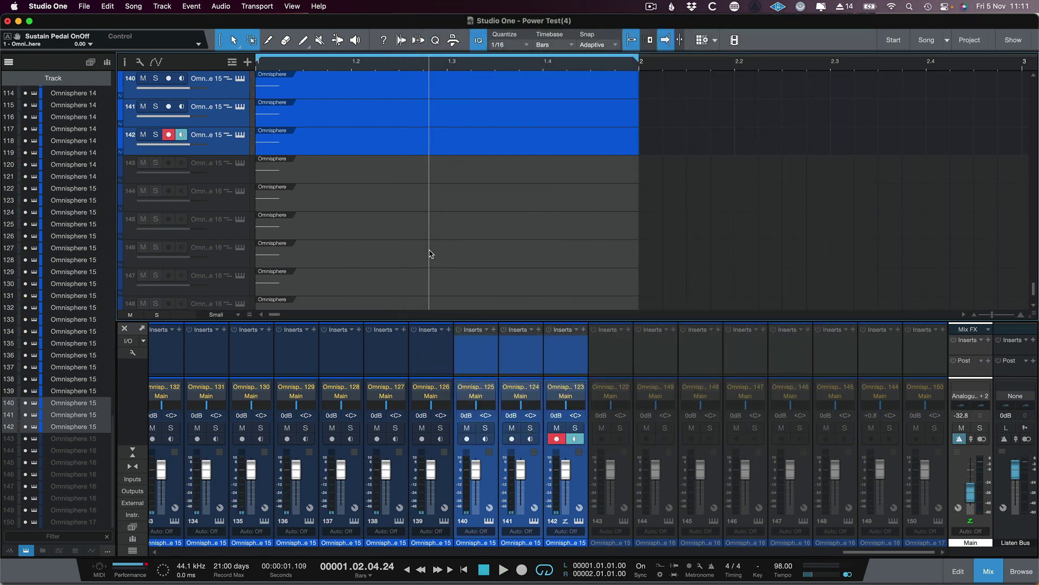